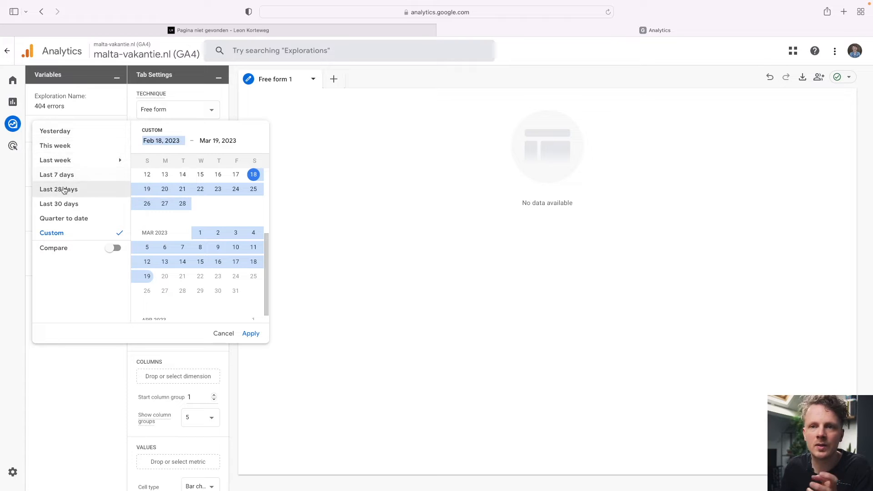
Set the exploration's date range to the last 28 days.
{"action": "left_click", "coordinate": [67, 192]}
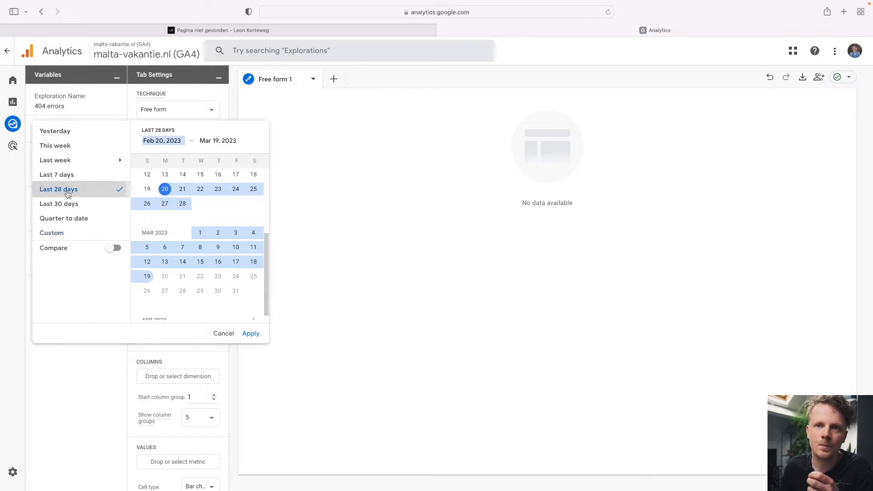
{"action": "left_click", "coordinate": [250, 333]}
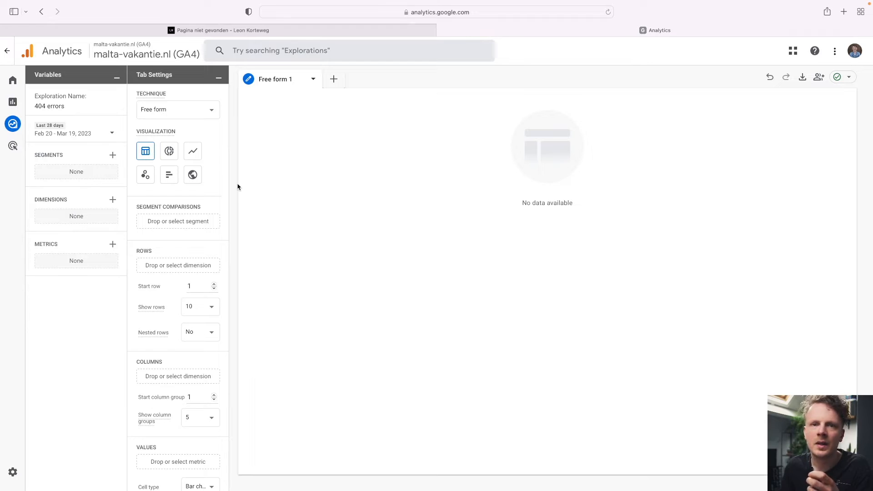
Import the dimensions Page title and Page path + query string into the exploration.
{"action": "left_click", "coordinate": [113, 200]}
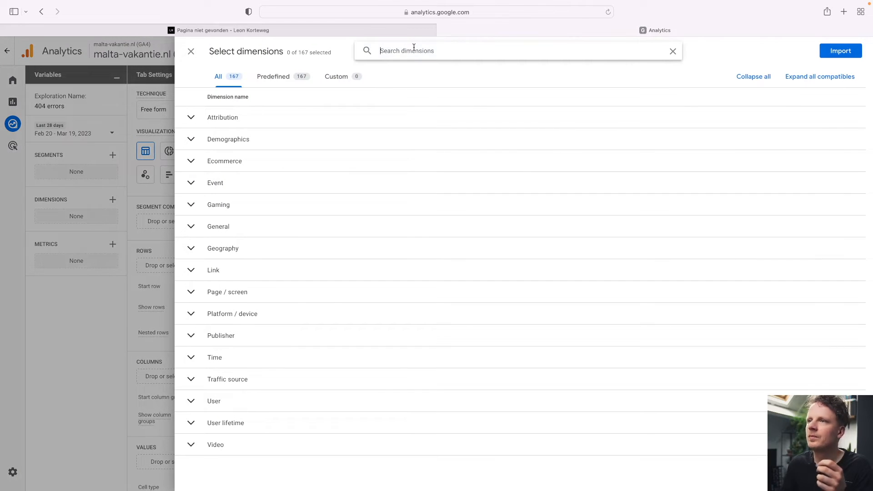
{"action": "type", "text": "title"}
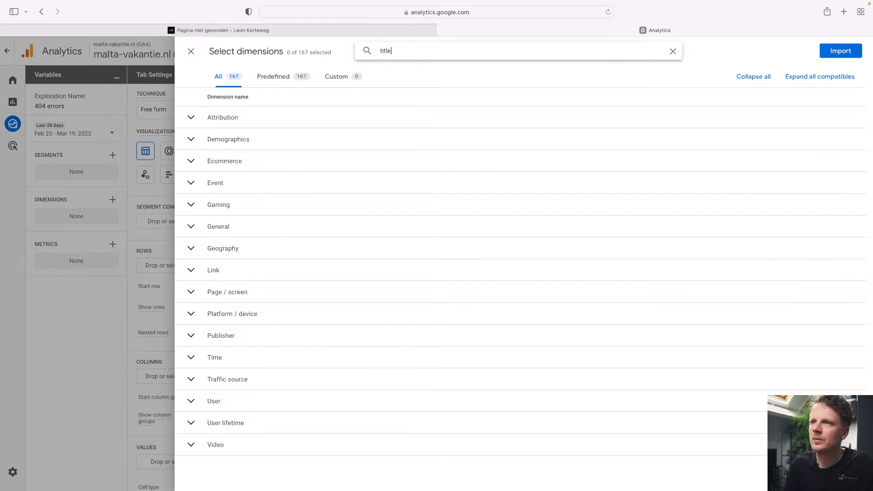
{"action": "left_click", "coordinate": [362, 138]}
{"action": "double_click", "coordinate": [437, 50]}
{"action": "type", "text": "pag"}
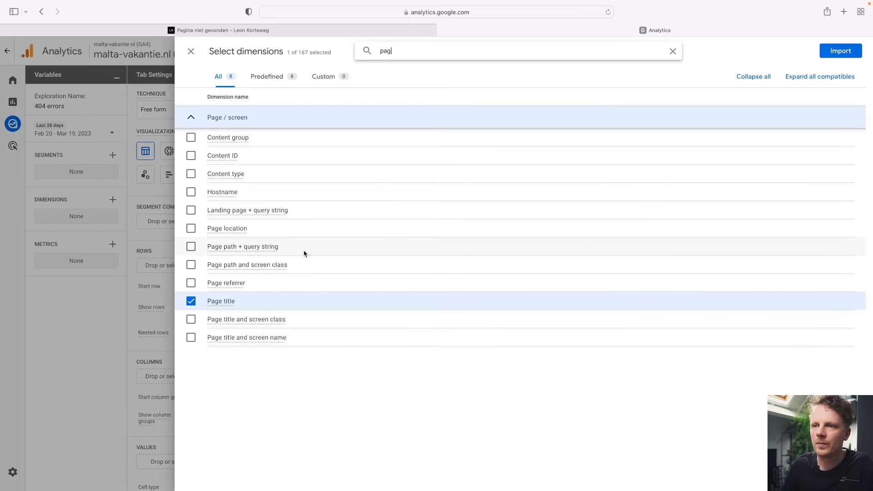
{"action": "left_click", "coordinate": [270, 247]}
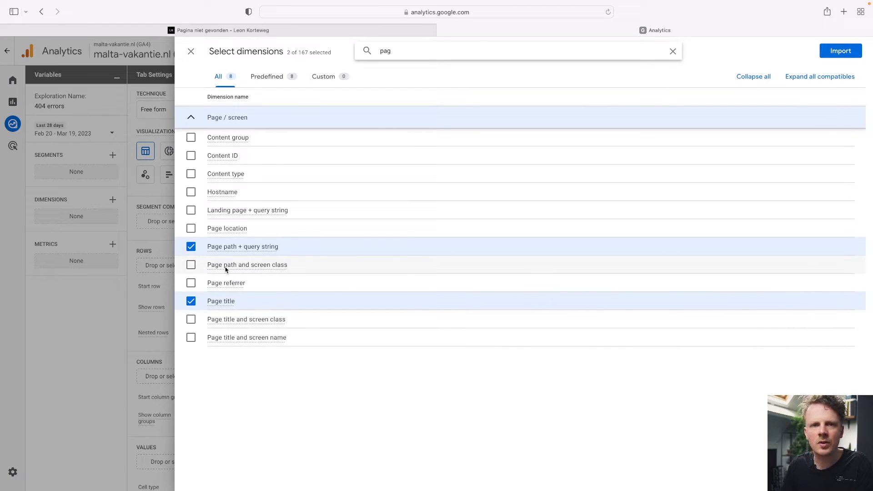
{"action": "mouse_move", "coordinate": [225, 269]}
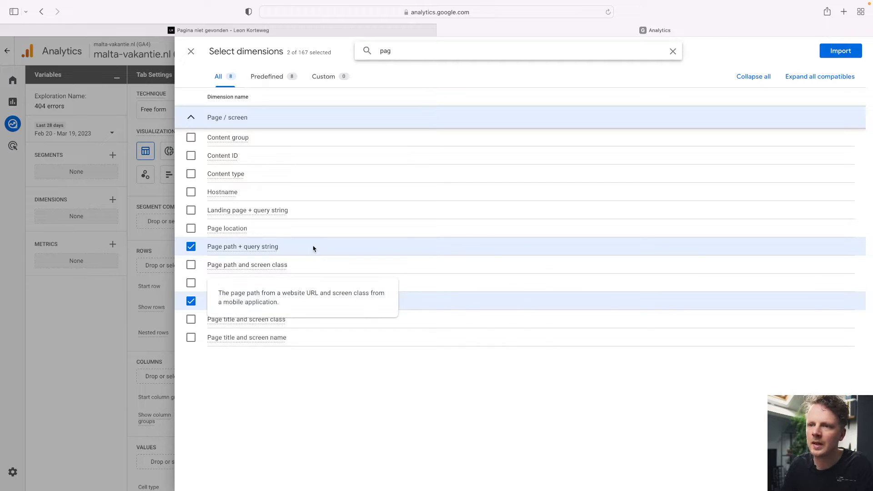
{"action": "left_click", "coordinate": [841, 51]}
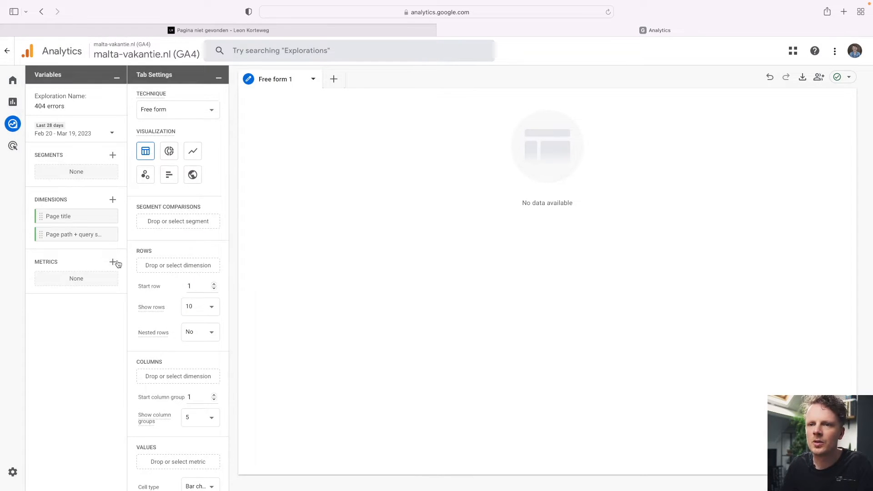
Import the metrics Views and Active users into the exploration.
{"action": "left_click", "coordinate": [113, 262]}
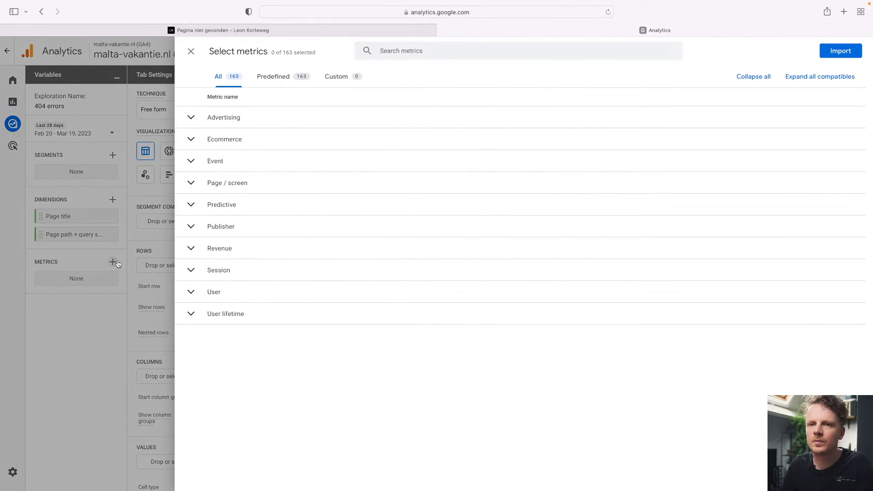
{"action": "left_click", "coordinate": [404, 51]}
{"action": "type", "text": "views"}
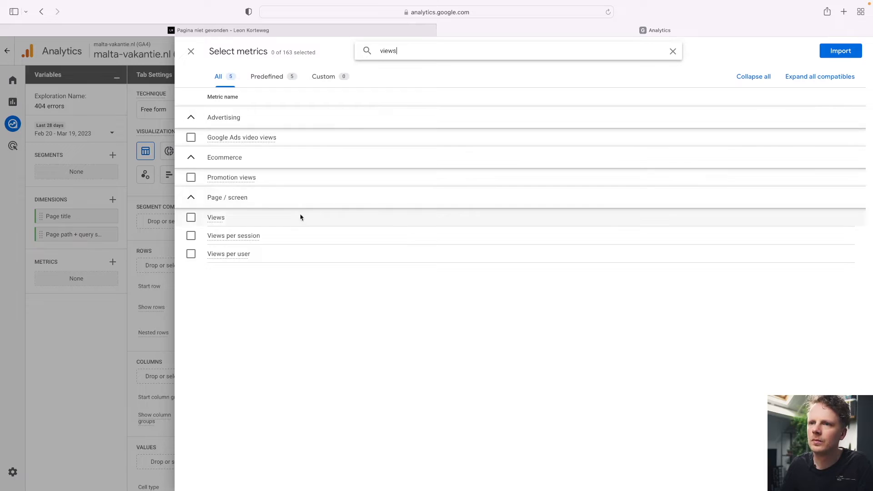
{"action": "left_click", "coordinate": [302, 217]}
{"action": "key", "text": "super+a"}
{"action": "type", "text": "active use"}
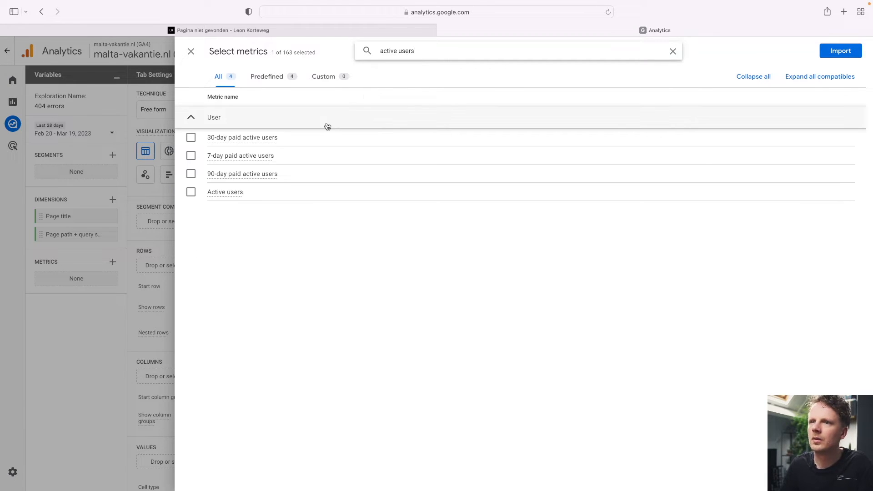
{"action": "left_click", "coordinate": [309, 197]}
{"action": "left_click", "coordinate": [840, 50]}
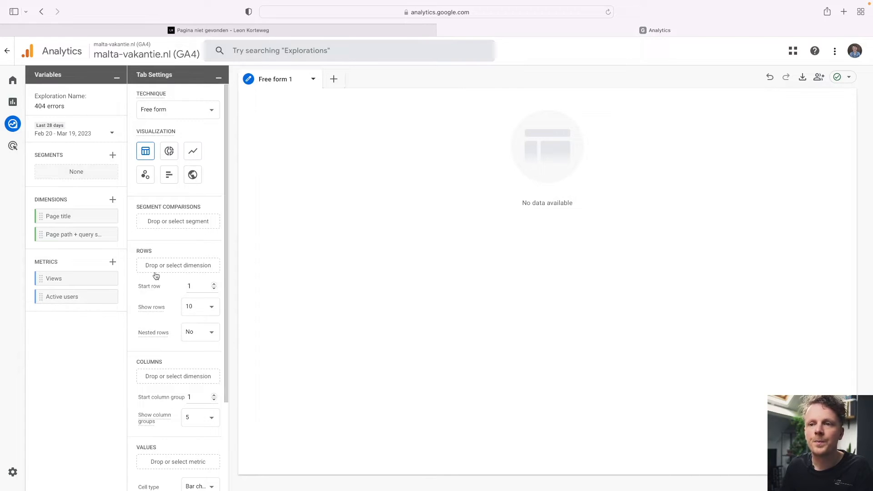
Rename the Free form 1 tab as "404 errors".
{"action": "left_click", "coordinate": [270, 80]}
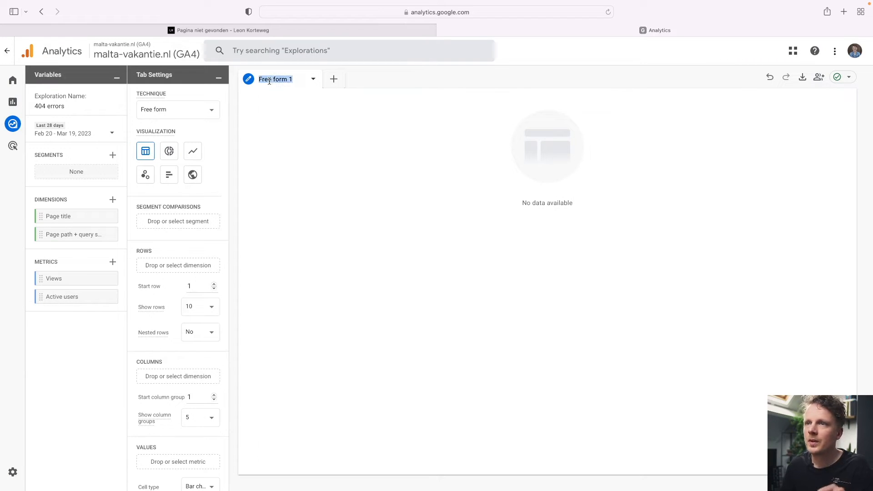
{"action": "type", "text": "404"}
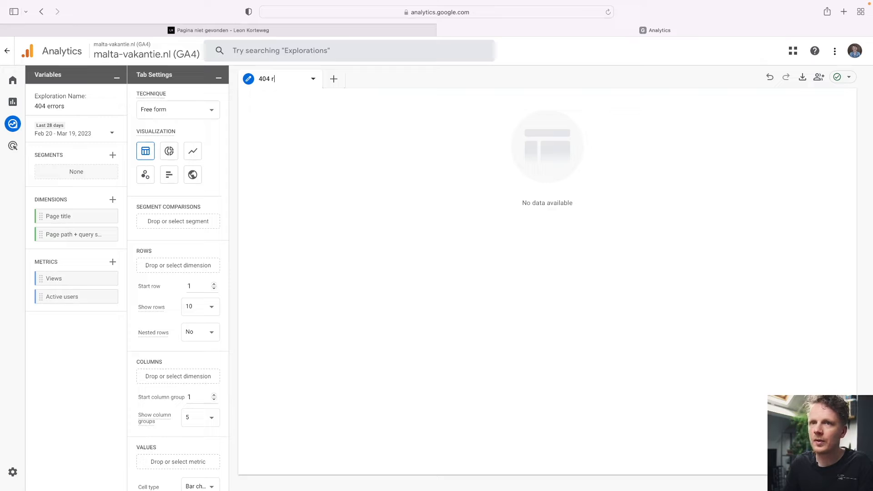
{"action": "type", "text": " errors"}
{"action": "key", "text": "Return"}
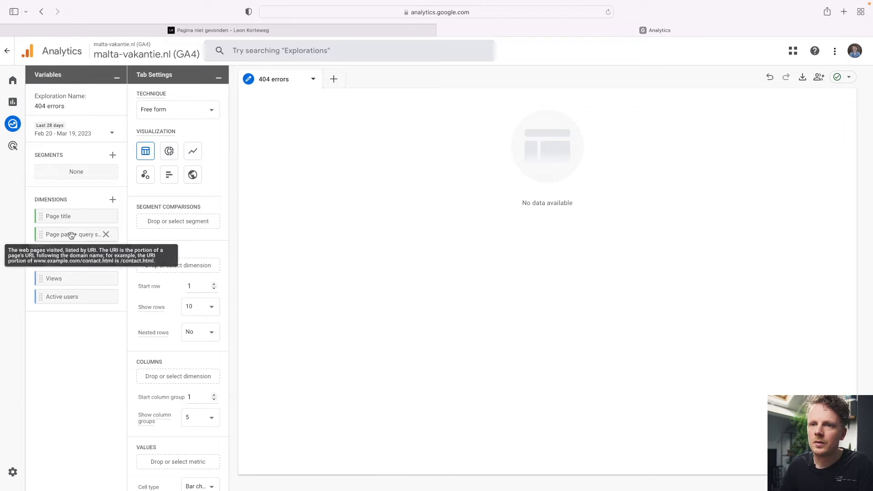
Use Page path + query string as the table's rows, with Views and Active users as its values.
{"action": "left_click_drag", "start_coordinate": [70, 235], "coordinate": [195, 268]}
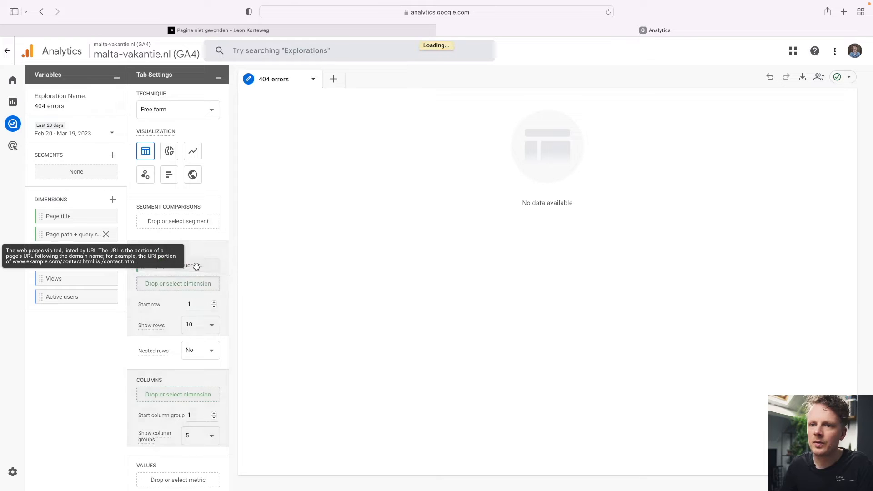
{"action": "scroll", "coordinate": [209, 264], "scroll_direction": "down", "scroll_amount": 2}
{"action": "scroll", "coordinate": [210, 265], "scroll_direction": "down", "scroll_amount": 1}
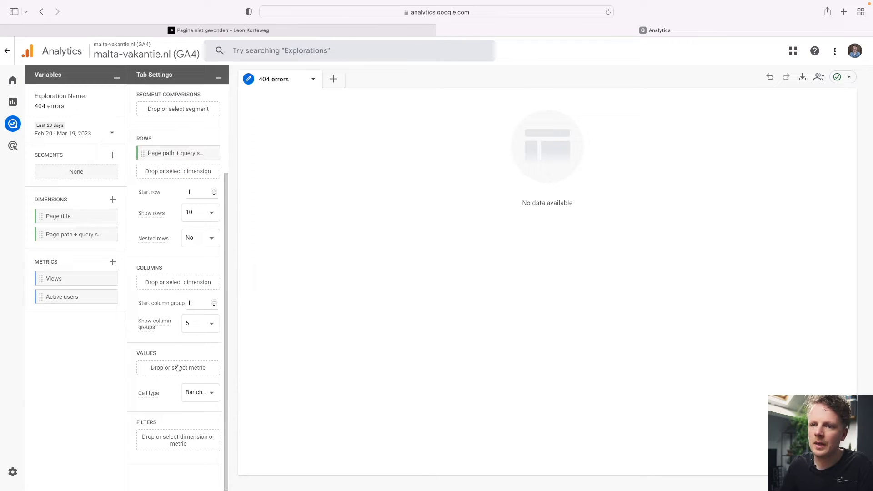
{"action": "left_click_drag", "start_coordinate": [66, 280], "coordinate": [165, 369]}
{"action": "left_click_drag", "start_coordinate": [68, 298], "coordinate": [168, 387]}
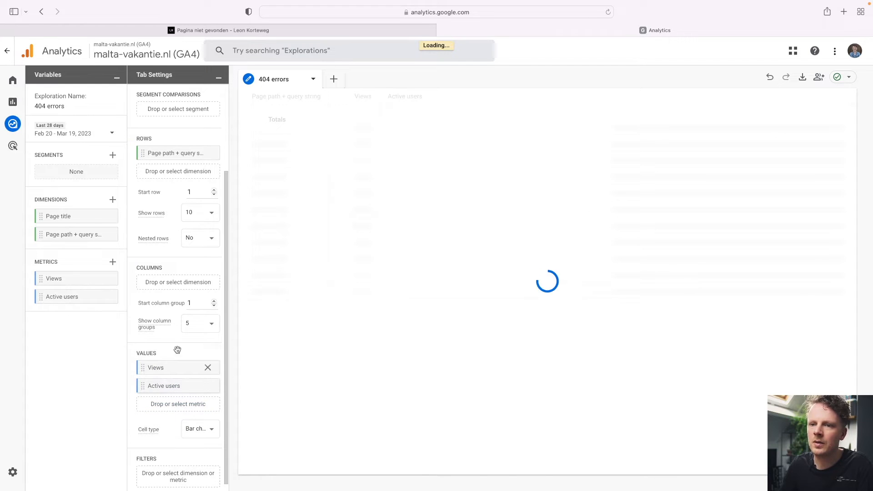
Add a filter on Page title that contains "pagina niet gevonden", matching the site's error page title.
{"action": "scroll", "coordinate": [179, 347], "scroll_direction": "down", "scroll_amount": 1}
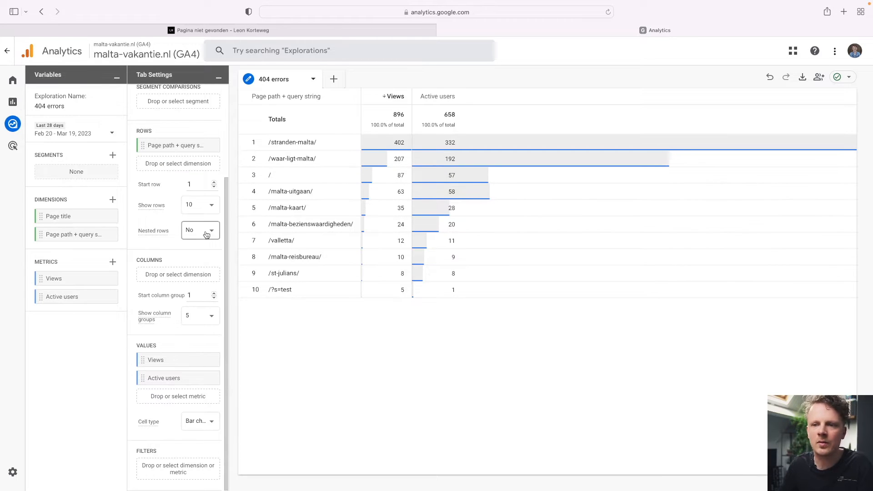
{"action": "left_click_drag", "start_coordinate": [58, 216], "coordinate": [175, 475]}
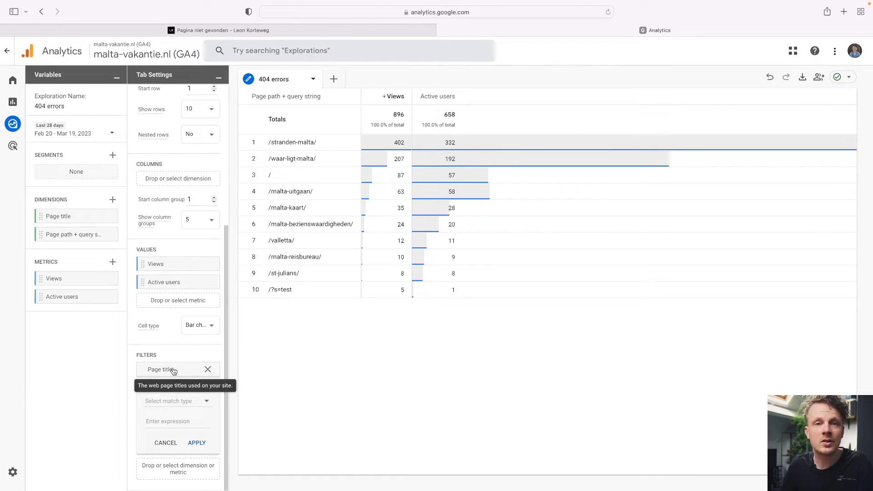
{"action": "left_click", "coordinate": [178, 400]}
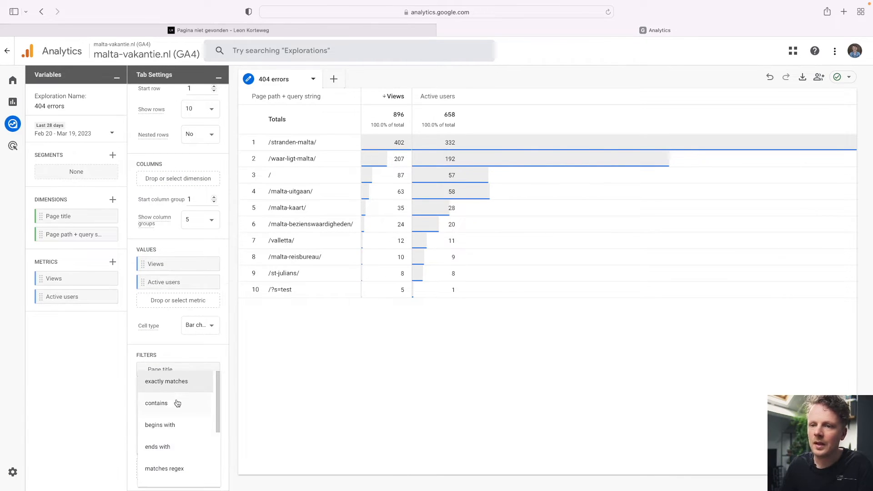
{"action": "left_click", "coordinate": [178, 403]}
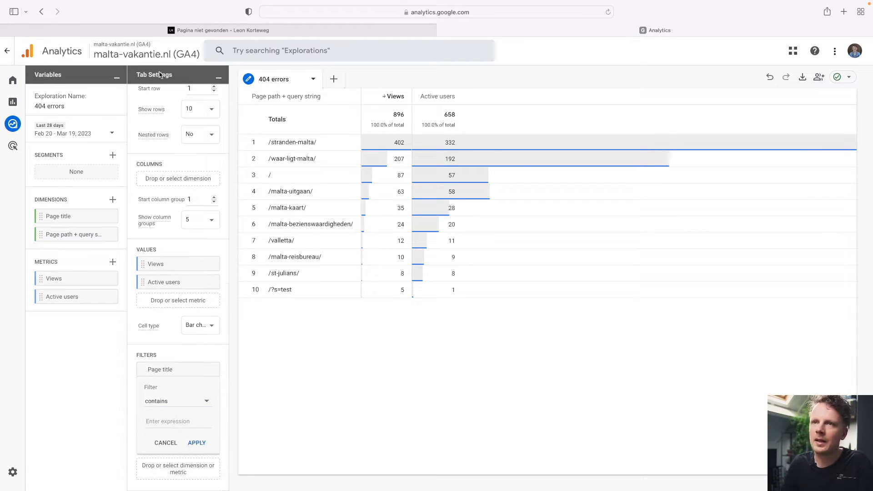
{"action": "left_click", "coordinate": [186, 32]}
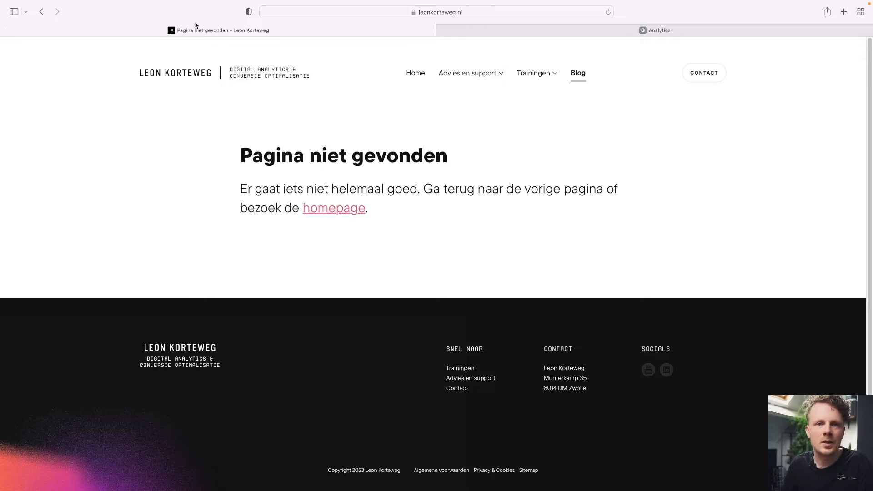
{"action": "left_click", "coordinate": [526, 30]}
{"action": "type", "text": "pagina niet gevonden"}
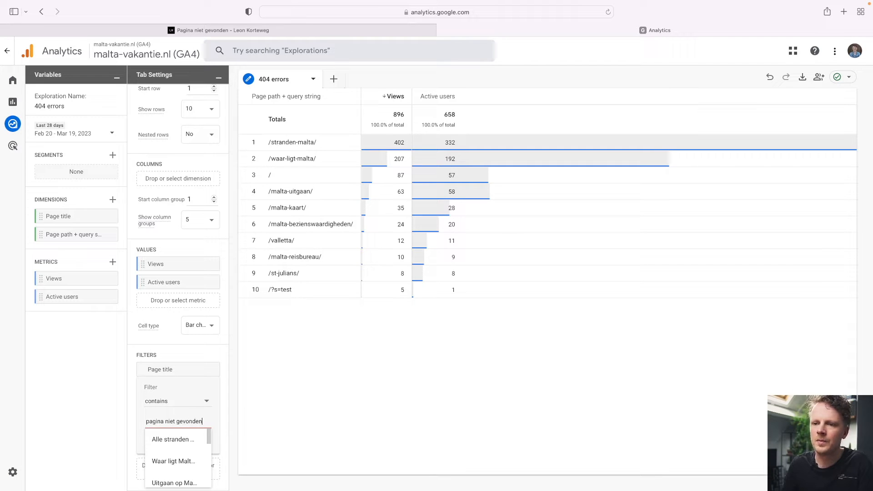
{"action": "key", "text": "Return"}
{"action": "left_click", "coordinate": [197, 443]}
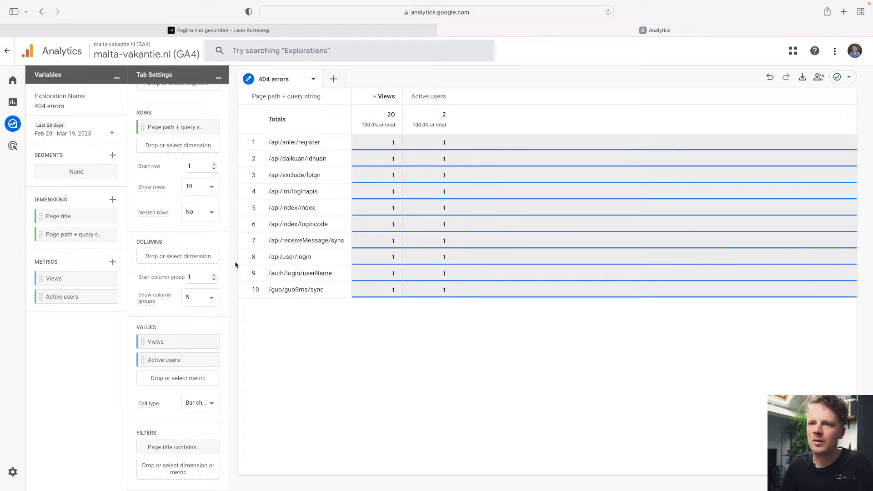
Set the number of rows shown in the table to 100.
{"action": "left_click", "coordinate": [200, 213]}
{"action": "left_click", "coordinate": [205, 230]}
{"action": "scroll", "coordinate": [216, 229], "scroll_direction": "up", "scroll_amount": 1}
{"action": "left_click", "coordinate": [203, 203]}
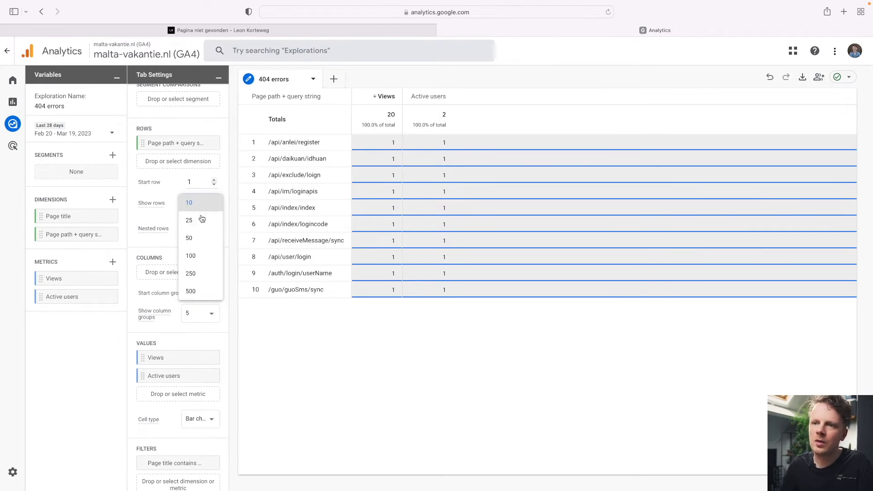
{"action": "left_click", "coordinate": [205, 258]}
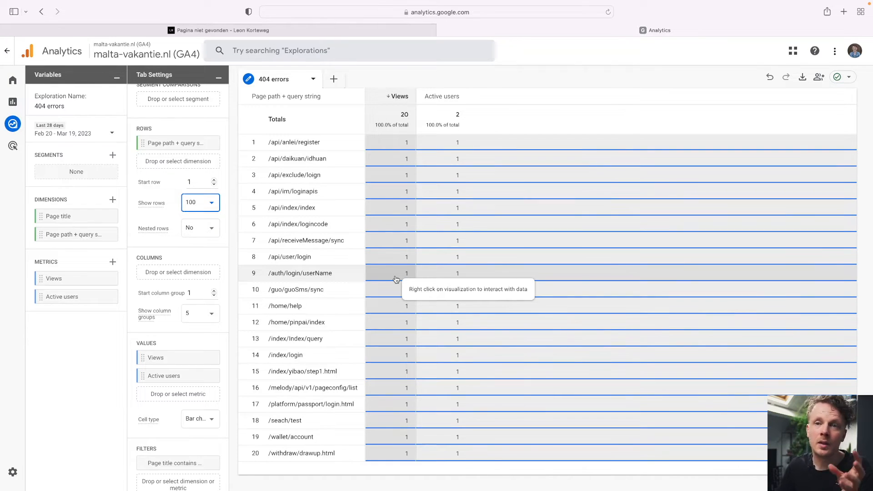
Return to the Explorations overview and share the 404 errors exploration.
{"action": "left_click", "coordinate": [18, 131]}
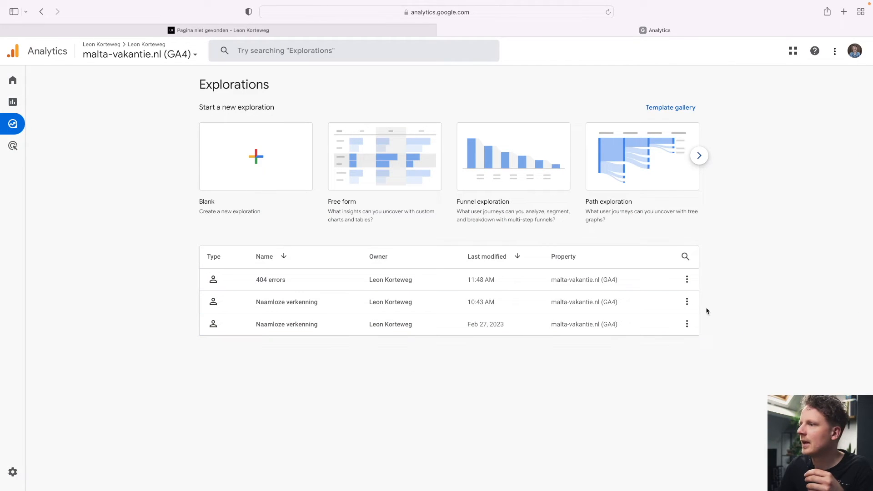
{"action": "left_click", "coordinate": [686, 279]}
{"action": "left_click", "coordinate": [710, 314]}
{"action": "left_click", "coordinate": [578, 296]}
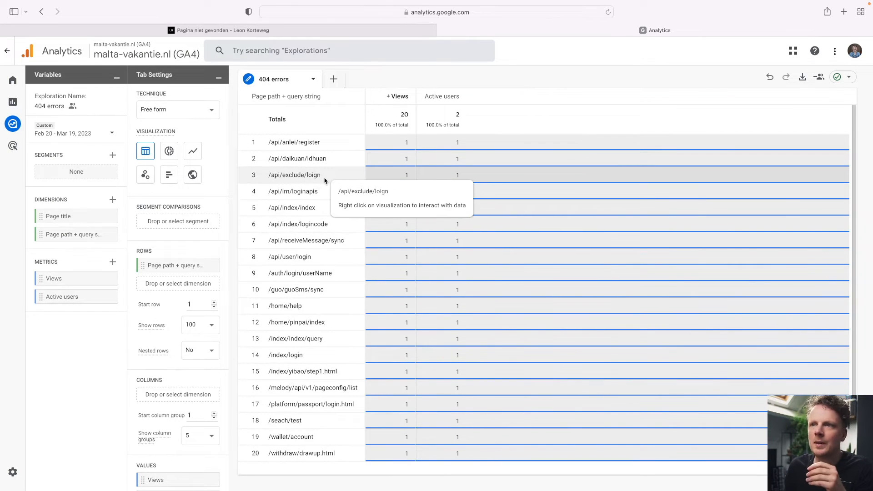
Duplicate the 404 errors tab and limit the copy's table to only the /home/help row.
{"action": "left_click", "coordinate": [313, 81]}
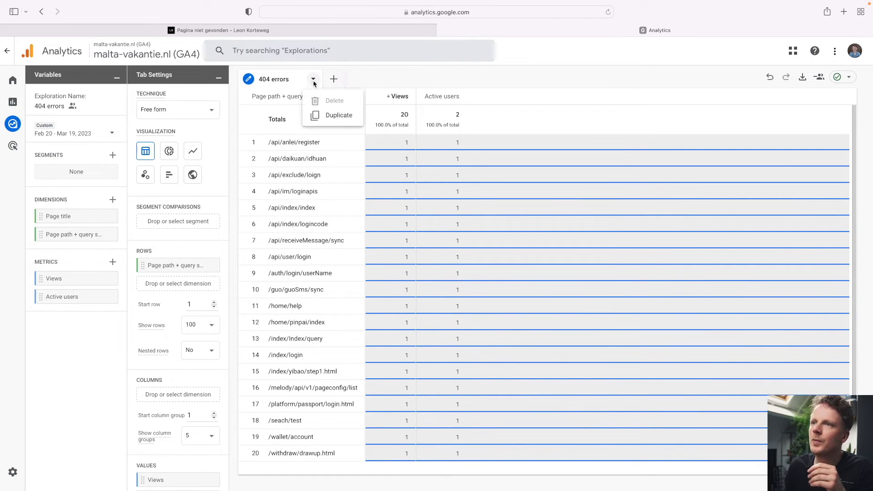
{"action": "left_click", "coordinate": [331, 119]}
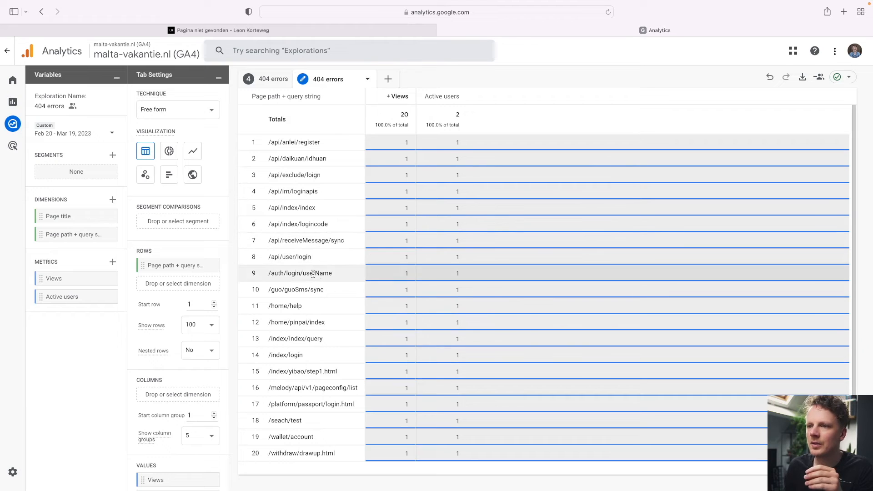
{"action": "right_click", "coordinate": [302, 306]}
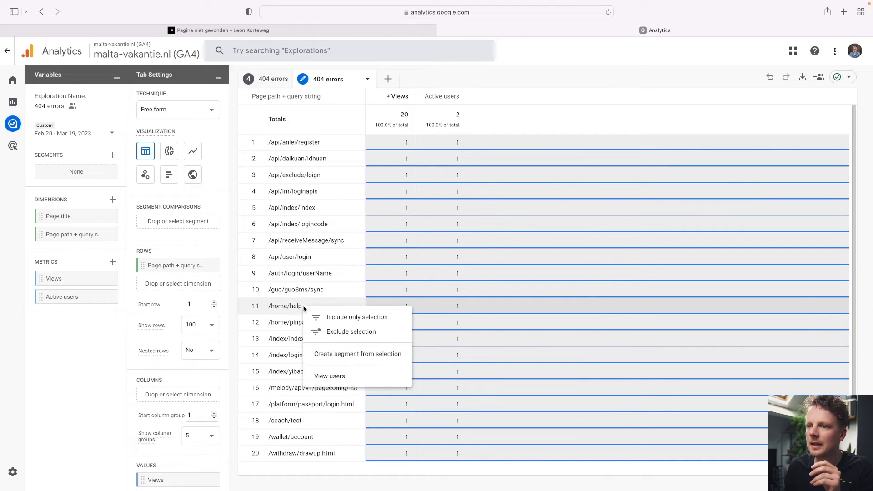
{"action": "left_click", "coordinate": [346, 322]}
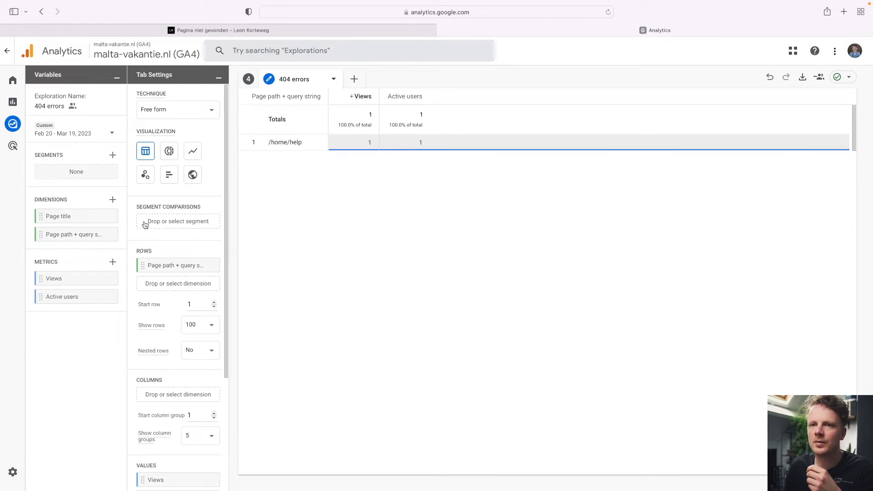
Search the exploration's dimensions for "session" and "referr", selecting Session source / medium and Page referrer.
{"action": "left_click", "coordinate": [113, 200]}
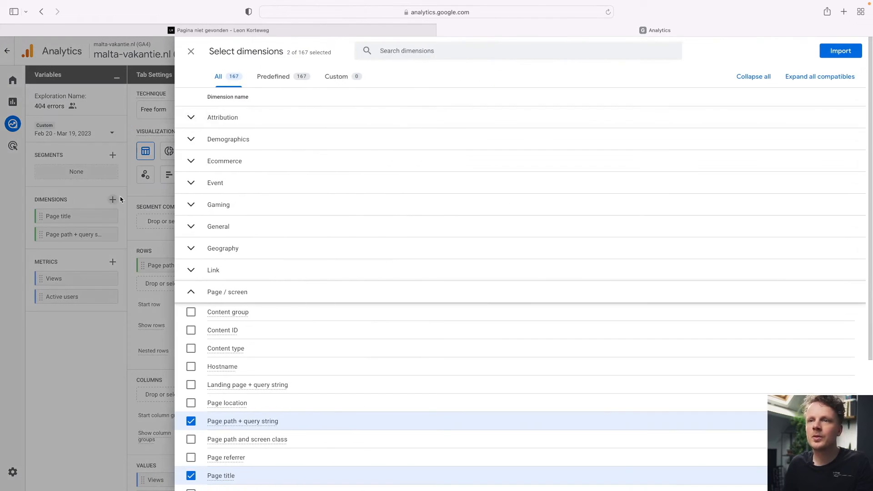
{"action": "left_click", "coordinate": [386, 51]}
{"action": "type", "text": "session"}
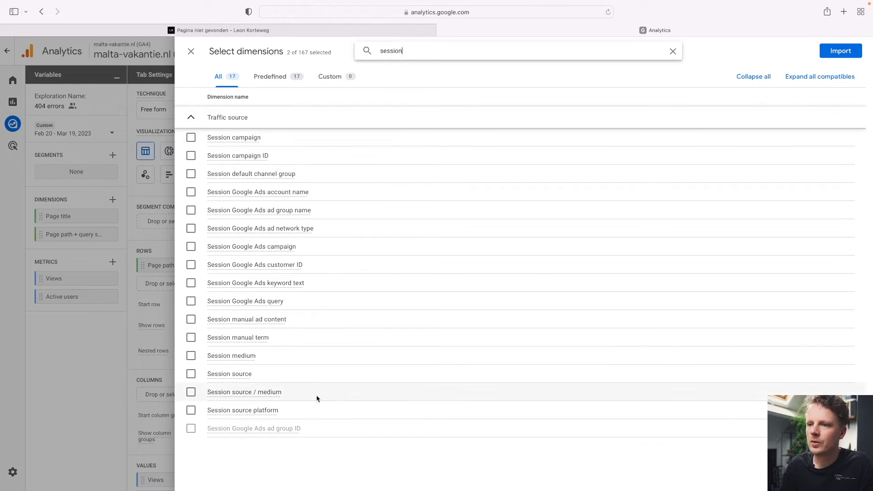
{"action": "left_click", "coordinate": [317, 396]}
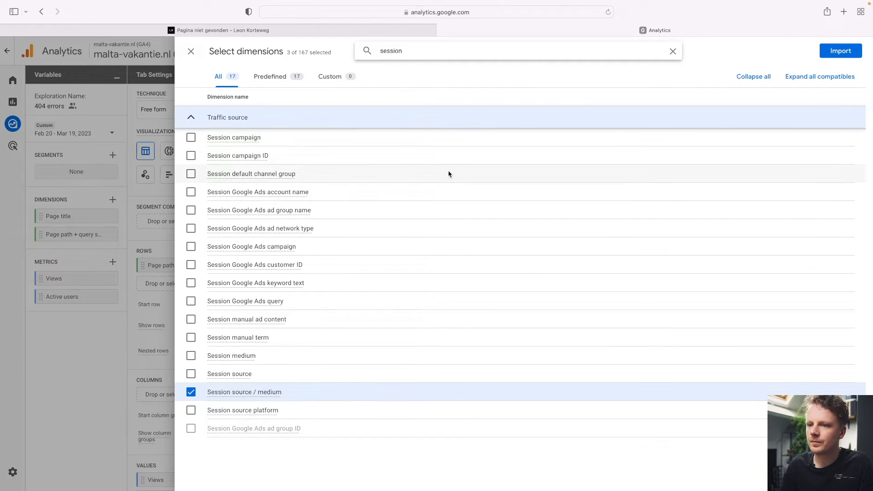
{"action": "double_click", "coordinate": [439, 48]}
{"action": "type", "text": "referr"}
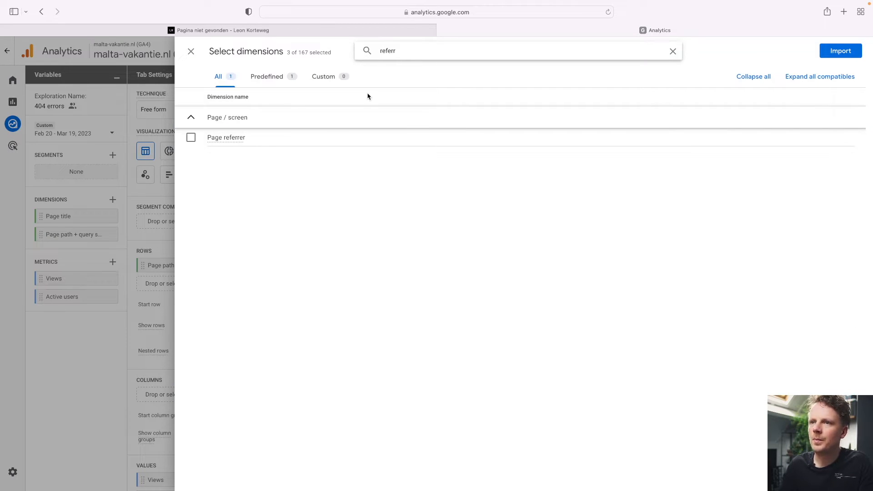
{"action": "left_click", "coordinate": [309, 136]}
Search for and select the Country and Device category dimensions, and import all selected dimensions into the exploration.
{"action": "double_click", "coordinate": [398, 54]}
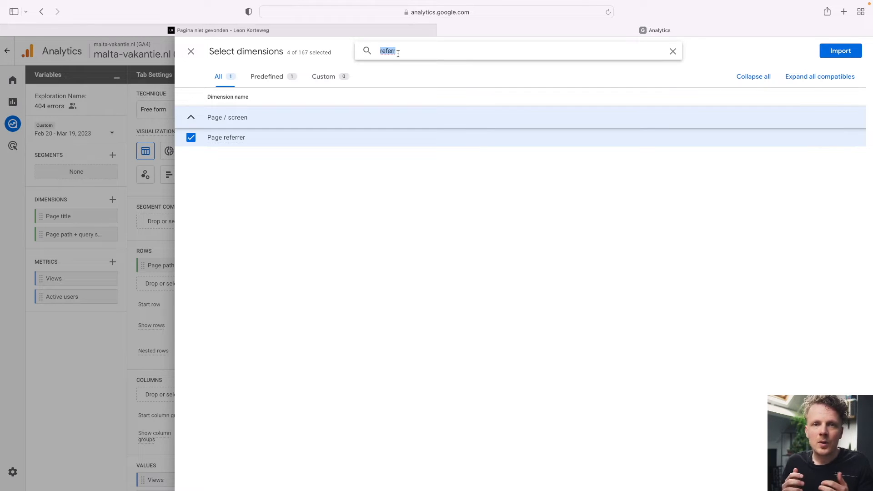
{"action": "type", "text": "country"}
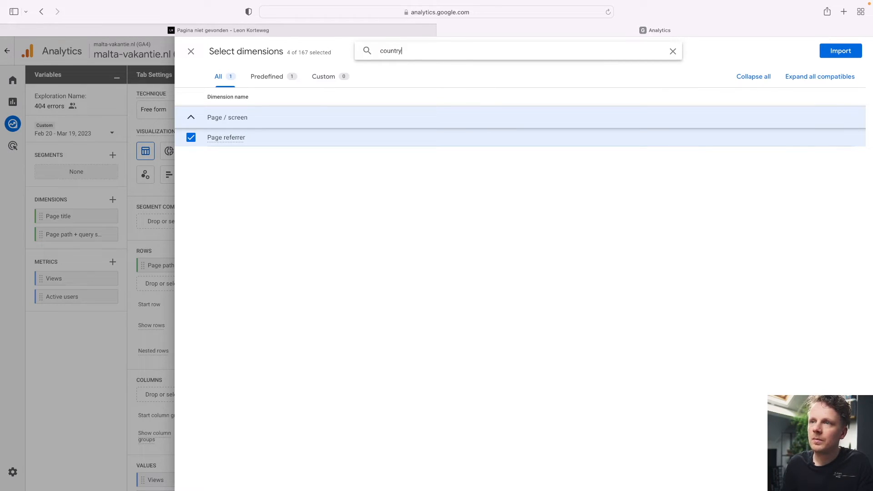
{"action": "left_click", "coordinate": [312, 137]}
{"action": "double_click", "coordinate": [397, 51]}
{"action": "type", "text": "device"}
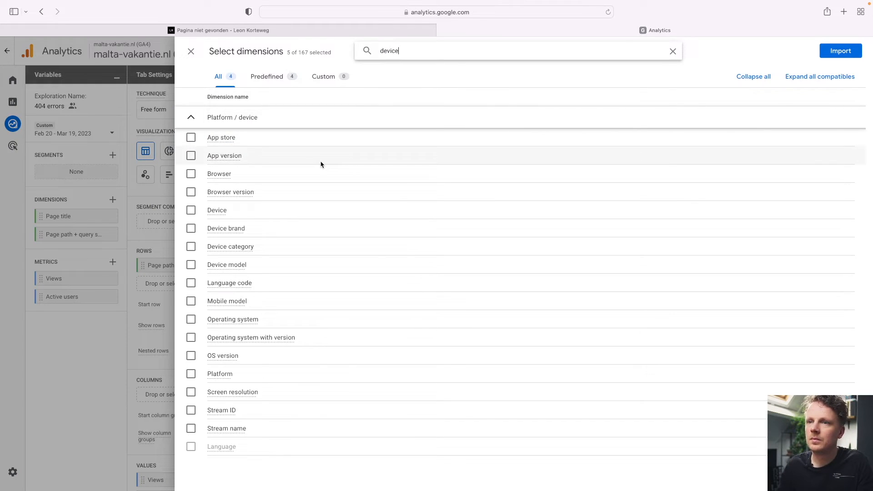
{"action": "left_click", "coordinate": [320, 251]}
{"action": "double_click", "coordinate": [424, 51]}
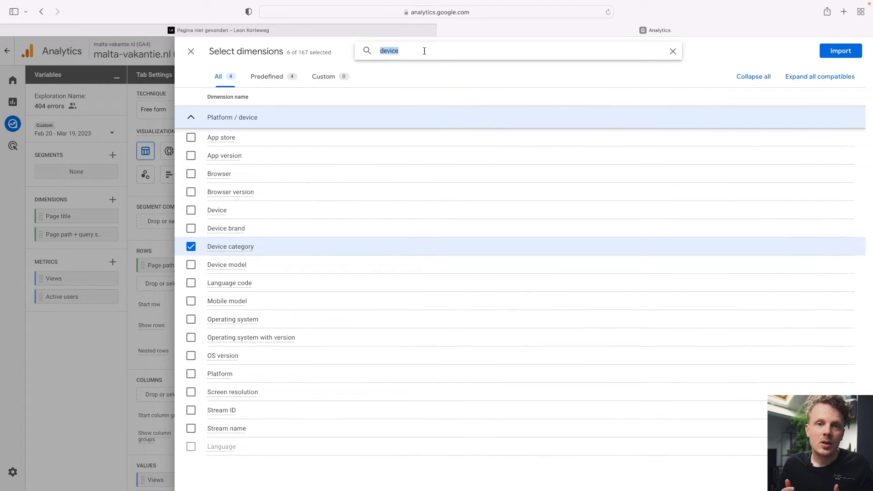
{"action": "left_click", "coordinate": [850, 57]}
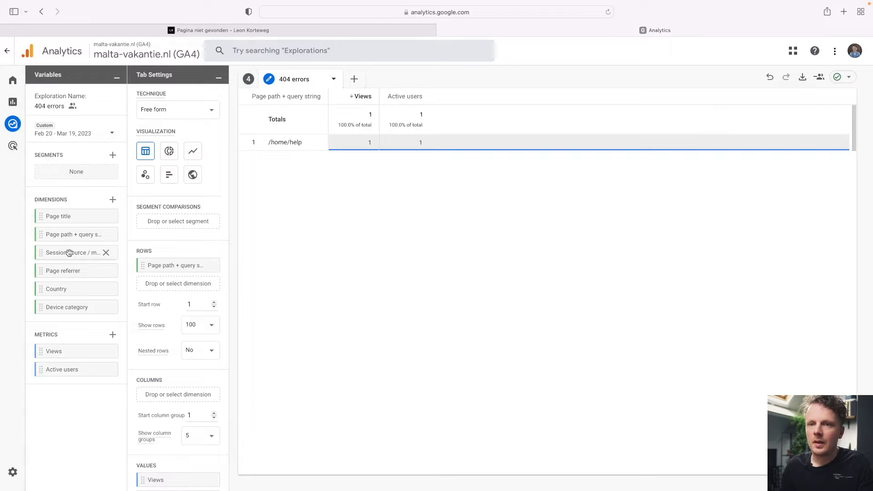
Break down the /home/help row by Session source / medium and Page referrer, and remove both row dimensions again.
{"action": "left_click_drag", "start_coordinate": [68, 254], "coordinate": [208, 282]}
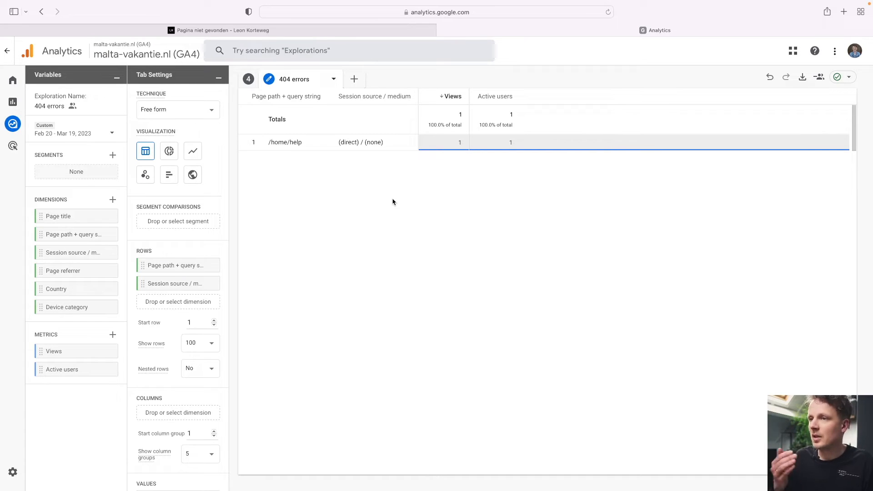
{"action": "left_click_drag", "start_coordinate": [64, 270], "coordinate": [212, 302]}
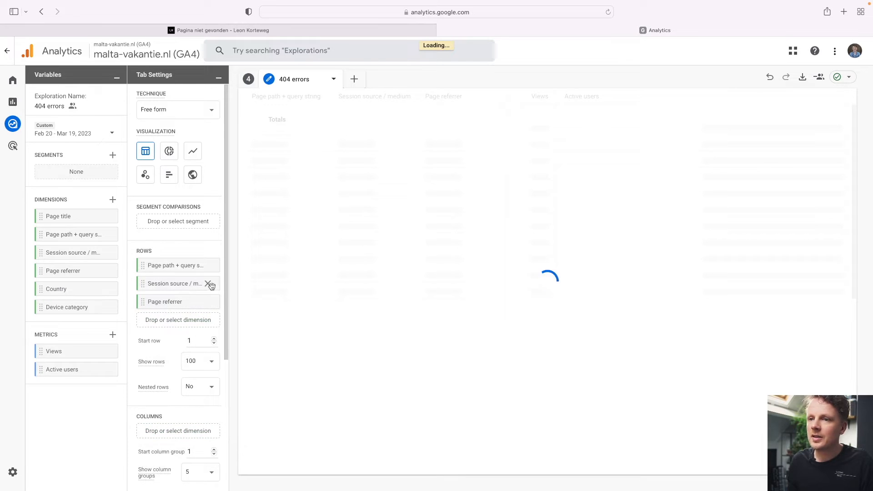
{"action": "mouse_move", "coordinate": [211, 287]}
{"action": "left_mouse_down"}
{"action": "mouse_move", "coordinate": [219, 287]}
{"action": "mouse_move", "coordinate": [209, 286]}
{"action": "left_mouse_up"}
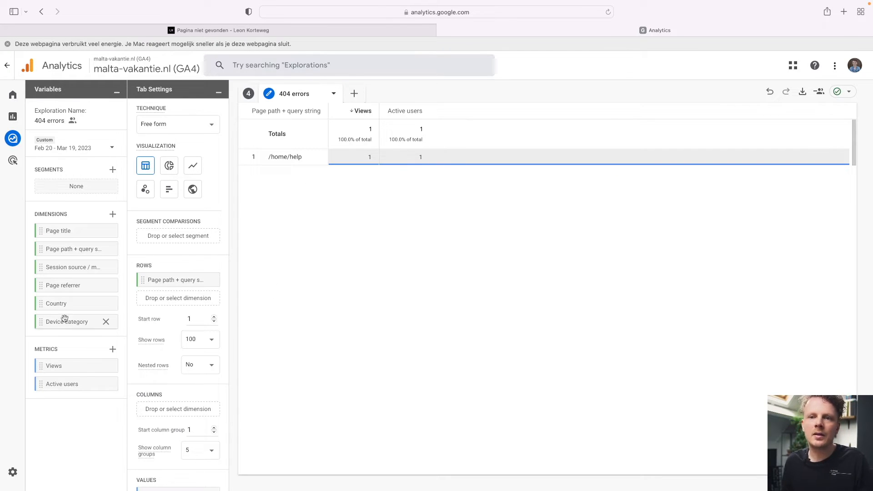
Add Country and Device category as row dimensions to break down the /home/help error, and examine the resulting row.
{"action": "left_click_drag", "start_coordinate": [61, 304], "coordinate": [143, 298]}
{"action": "left_click_drag", "start_coordinate": [103, 321], "coordinate": [169, 315]}
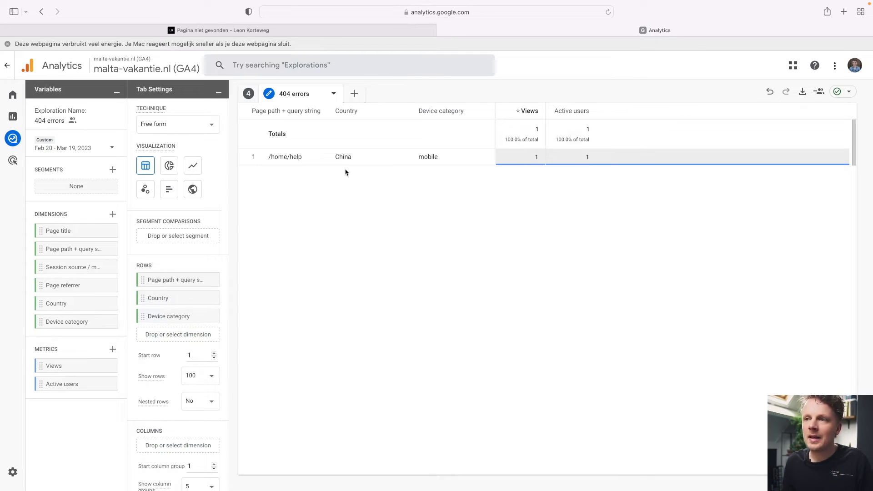
{"action": "triple_click", "coordinate": [277, 154]}
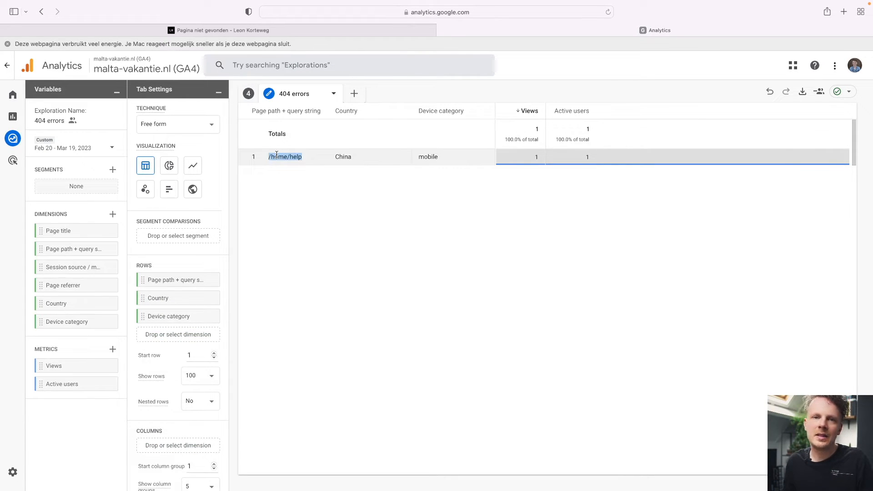
{"action": "double_click", "coordinate": [344, 156]}
{"action": "left_click", "coordinate": [431, 210]}
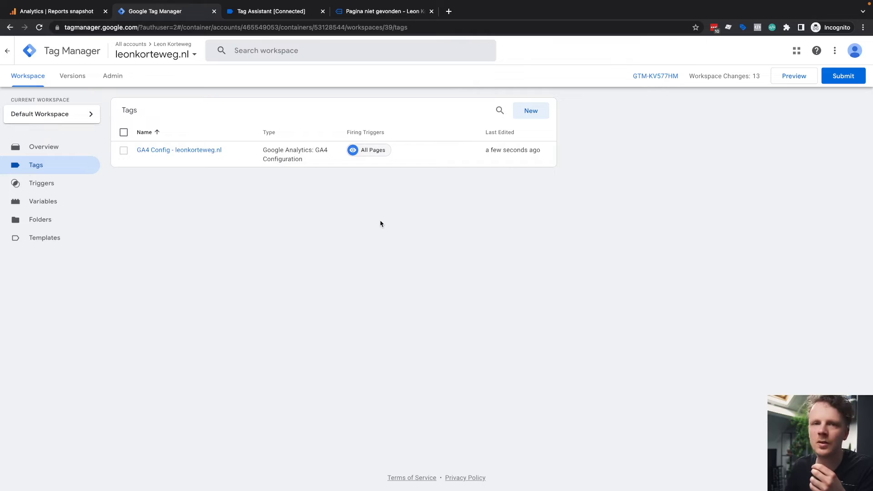
In Google Tag Manager, create a tag named "GA4 Event - error_404" with the Google Analytics: GA4 Event type.
{"action": "left_click", "coordinate": [529, 113]}
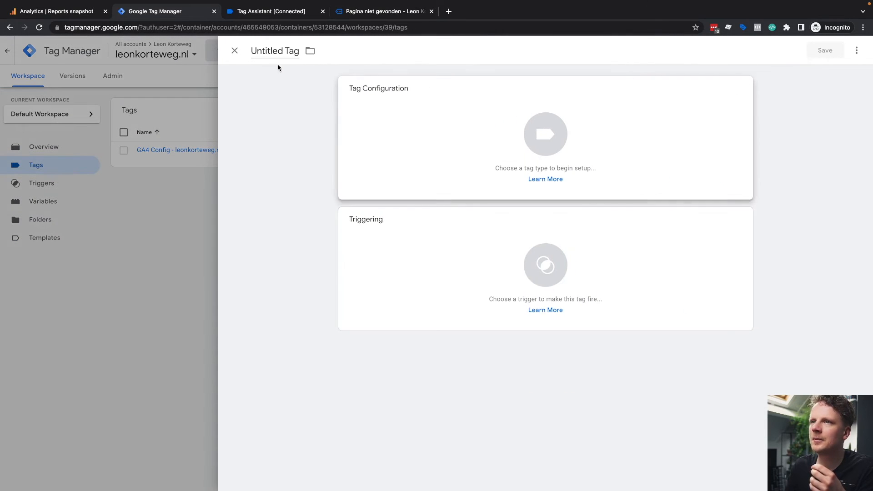
{"action": "left_click", "coordinate": [266, 52]}
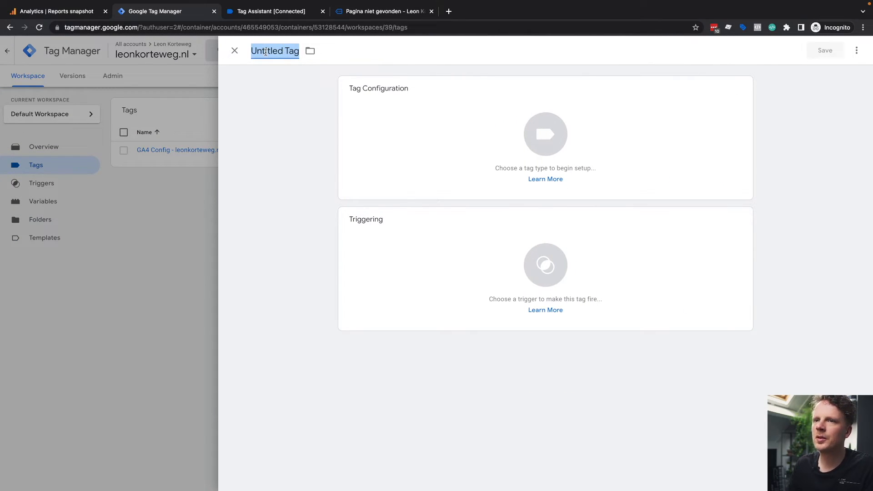
{"action": "type", "text": "GA4 Event -"}
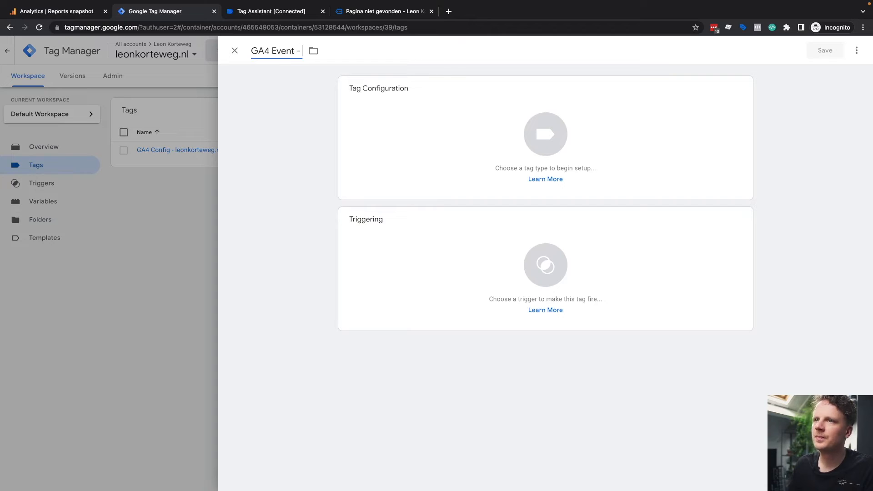
{"action": "type", "text": " error_404"}
{"action": "left_click", "coordinate": [396, 126]}
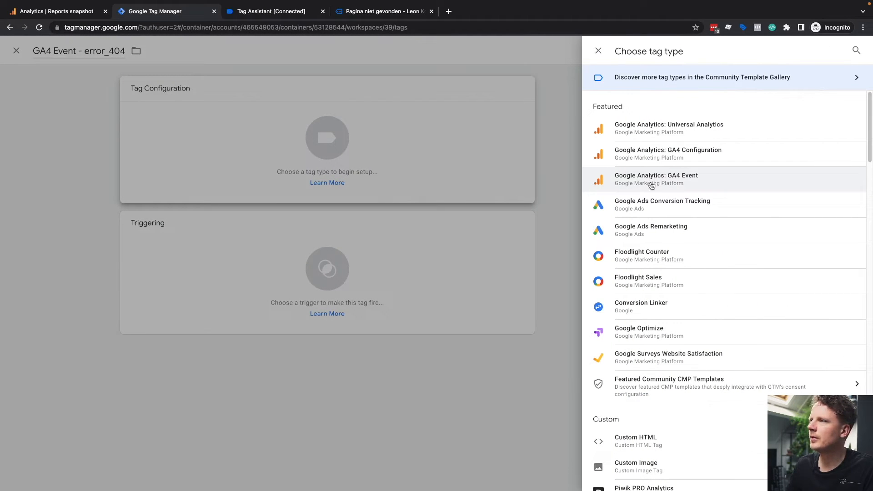
{"action": "left_click", "coordinate": [657, 182]}
Link the event tag to the site's existing GA4 Config tag and set its event name to error_404.
{"action": "left_click", "coordinate": [371, 181]}
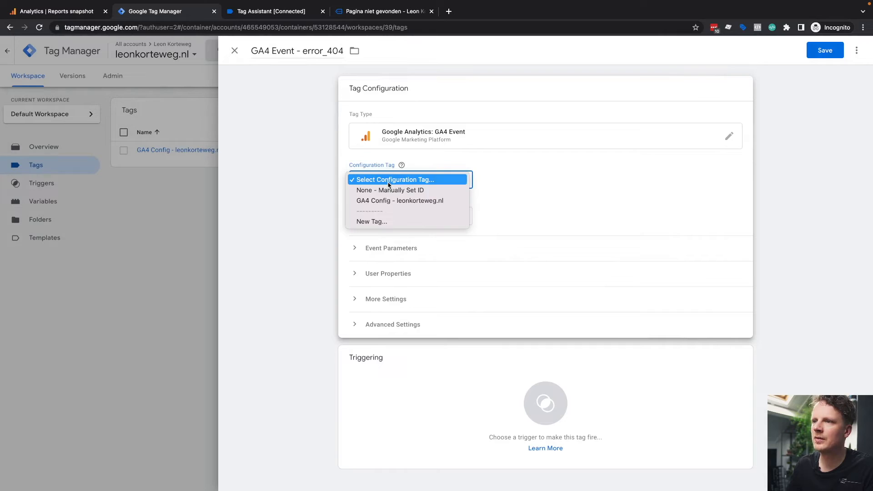
{"action": "left_click", "coordinate": [387, 180]}
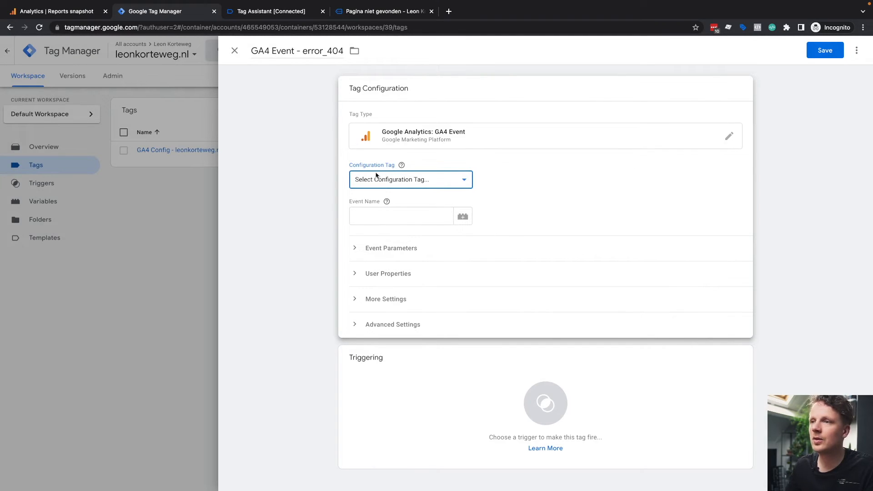
{"action": "left_click", "coordinate": [378, 178]}
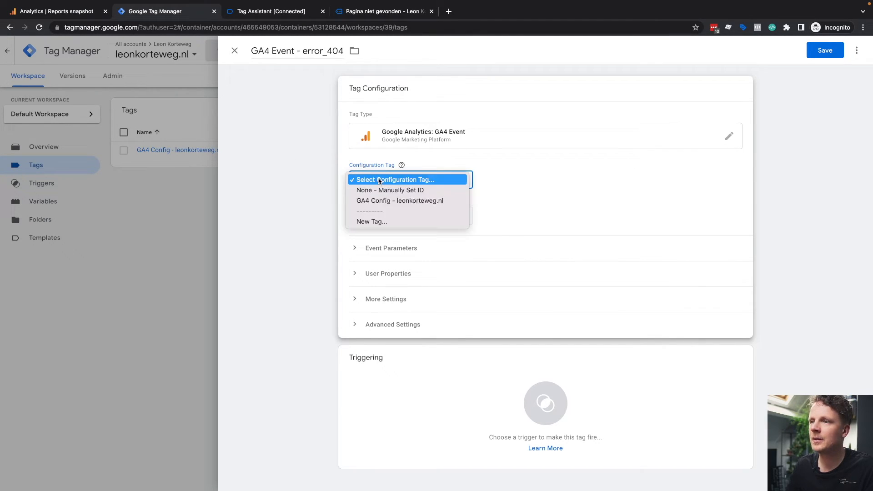
{"action": "left_click", "coordinate": [377, 203]}
{"action": "left_click", "coordinate": [372, 215]}
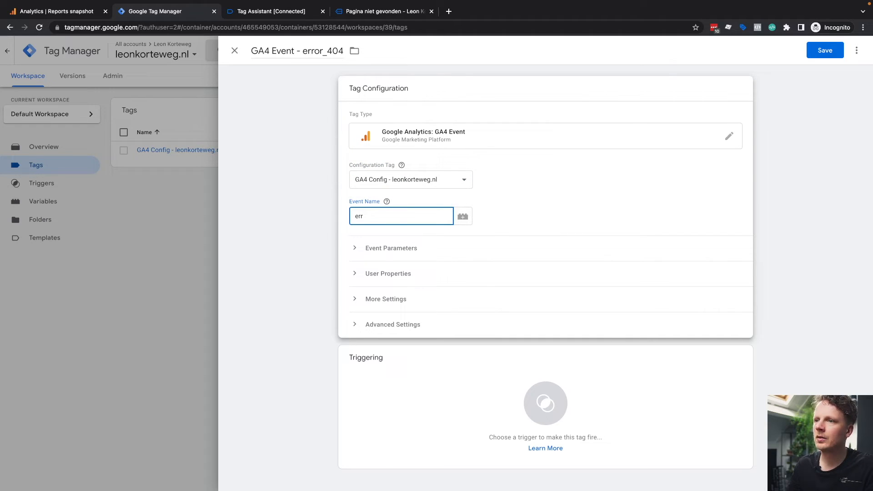
{"action": "type", "text": "error_404"}
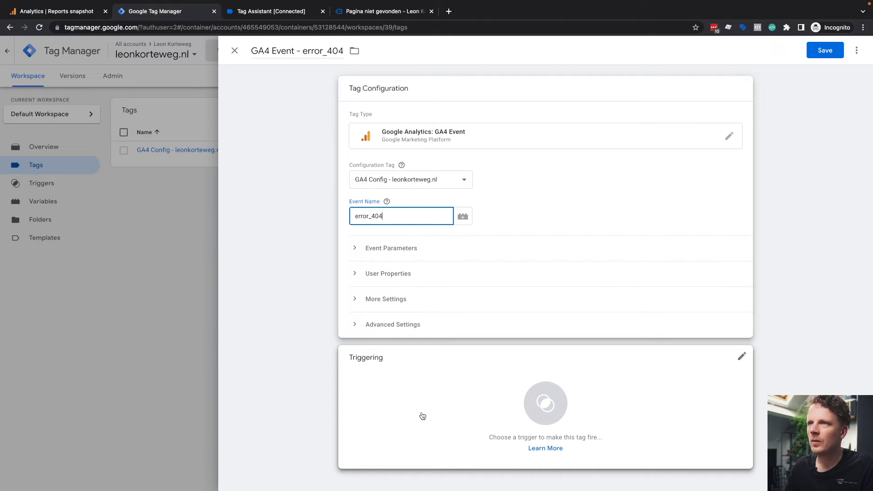
{"action": "left_click", "coordinate": [358, 73]}
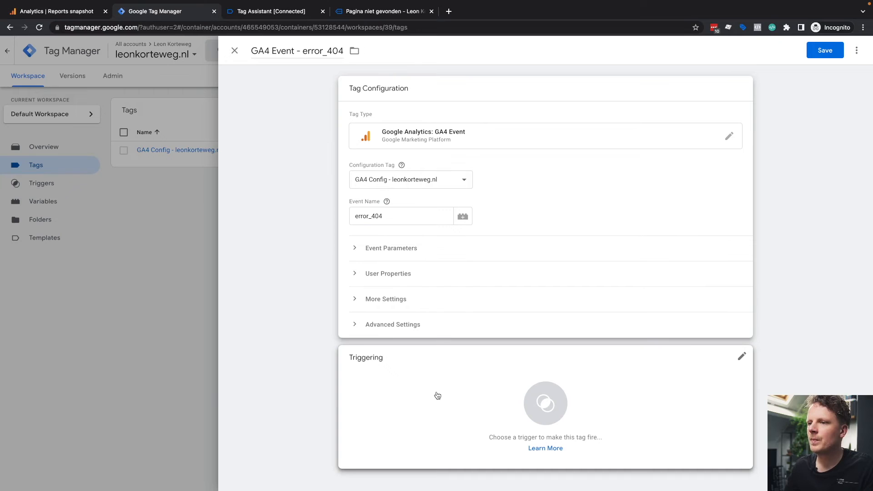
Start a new trigger for the error_404 tag and name it "404 Error".
{"action": "left_click", "coordinate": [437, 395]}
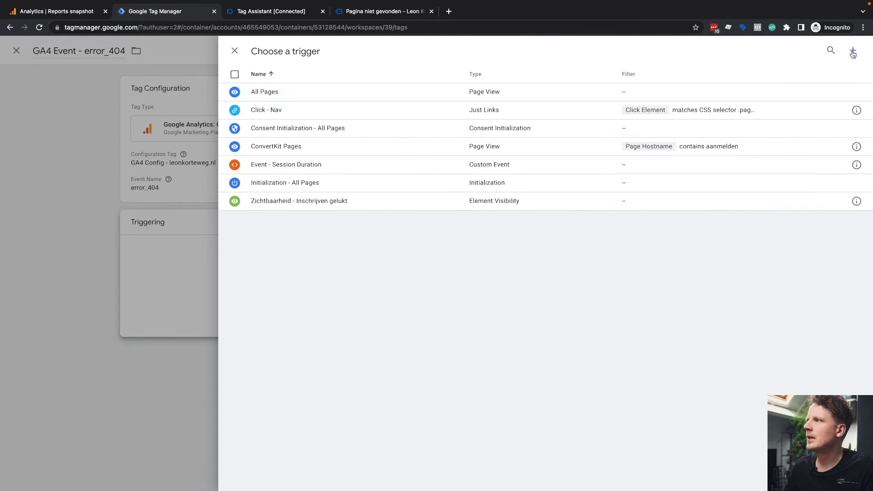
{"action": "left_click", "coordinate": [853, 54]}
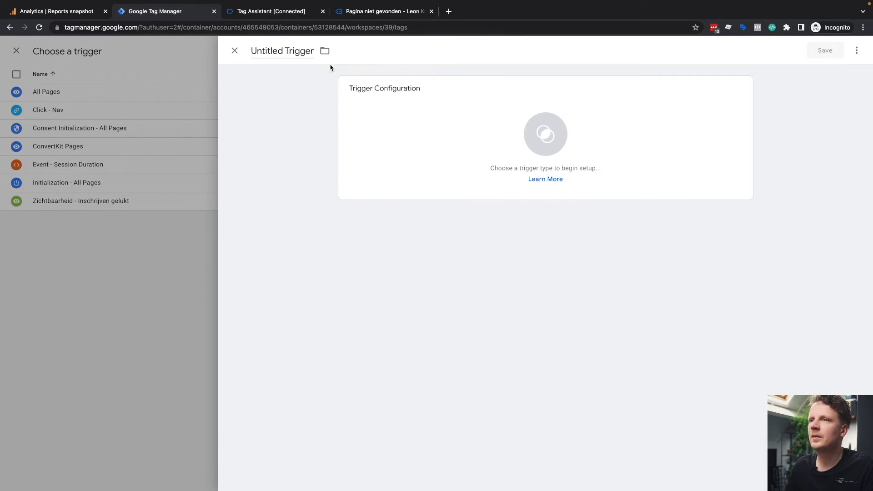
{"action": "left_click", "coordinate": [289, 55]}
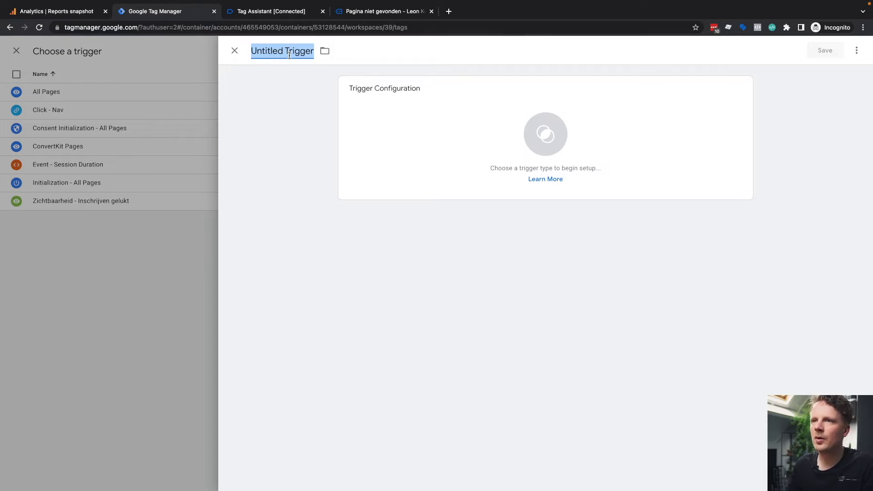
{"action": "type", "text": "3404"}
{"action": "key", "text": "BackSpace"}
{"action": "key", "text": "BackSpace"}
{"action": "key", "text": "BackSpace"}
{"action": "key", "text": "BackSpace"}
{"action": "type", "text": "404 Errors"}
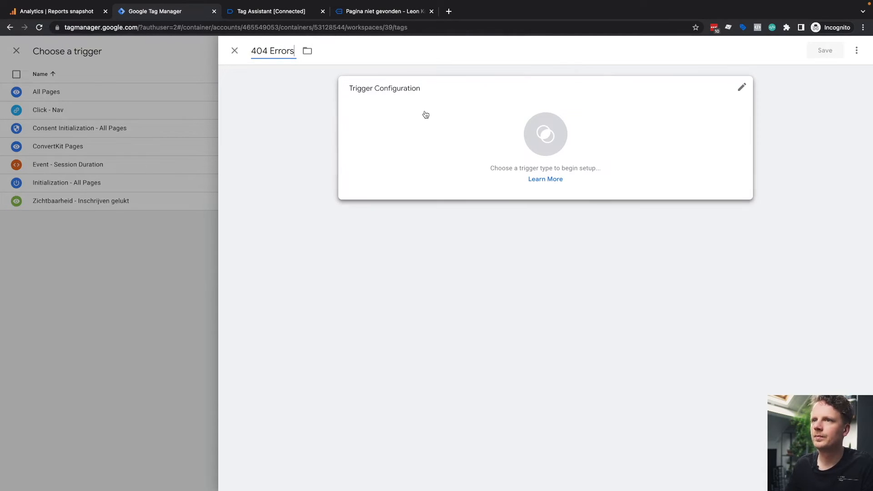
{"action": "key", "text": "BackSpace"}
Make the 404 Error trigger a Page View - DOM Ready type that fires on Some DOM Ready Events.
{"action": "left_click", "coordinate": [426, 114]}
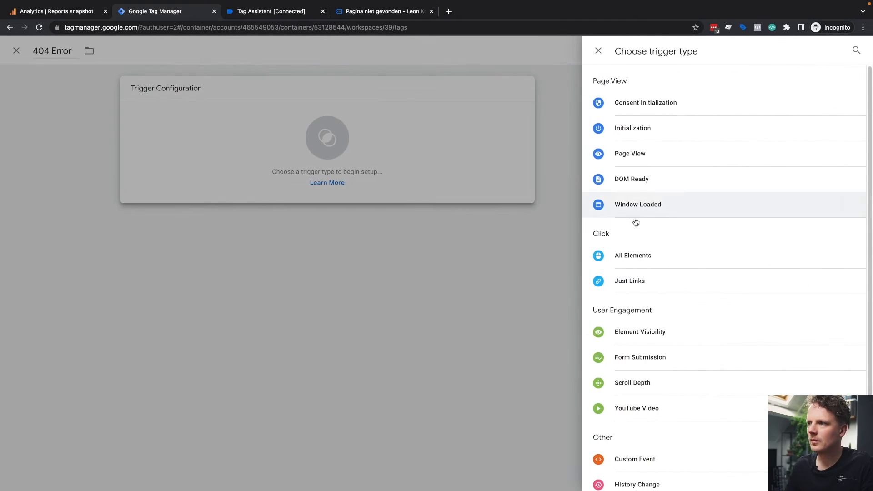
{"action": "left_click", "coordinate": [665, 185]}
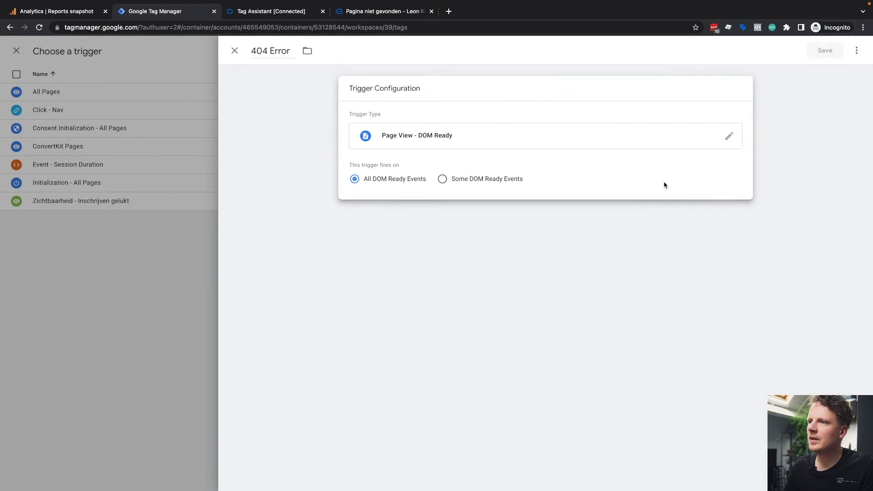
{"action": "left_click", "coordinate": [475, 183]}
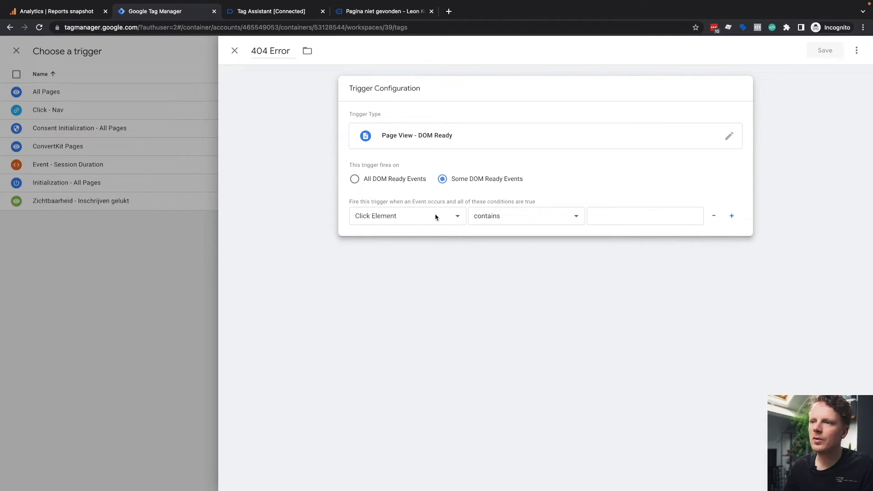
Inspect the HTML element of the "Pagina niet gevonden" heading on the website's 404 page, and close the inspector.
{"action": "left_click", "coordinate": [368, 13]}
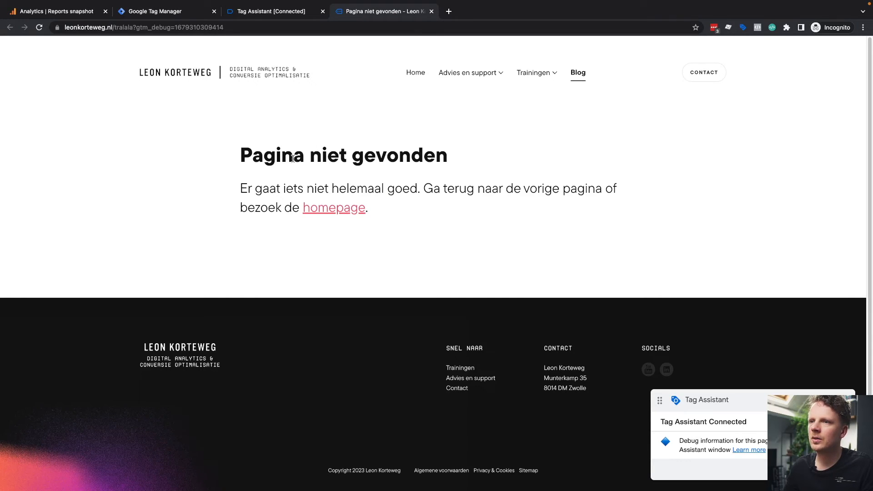
{"action": "key", "text": "super+shift+c"}
{"action": "left_click", "coordinate": [267, 155]}
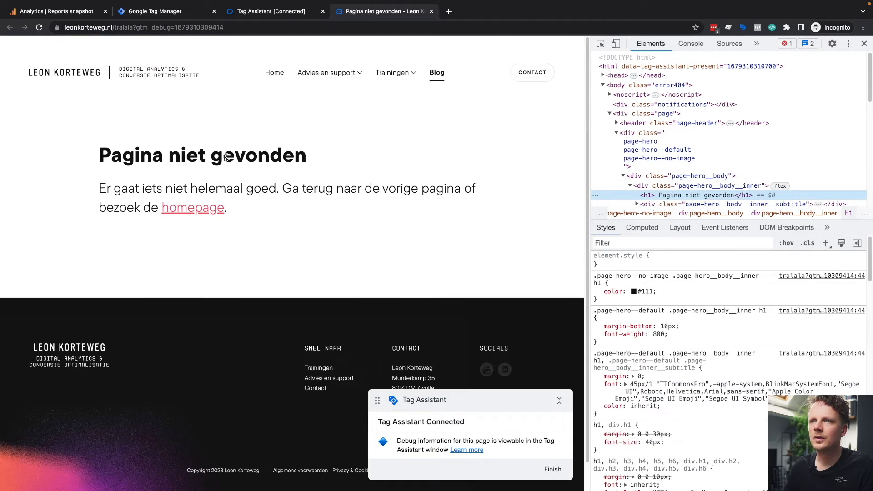
{"action": "left_click", "coordinate": [863, 45]}
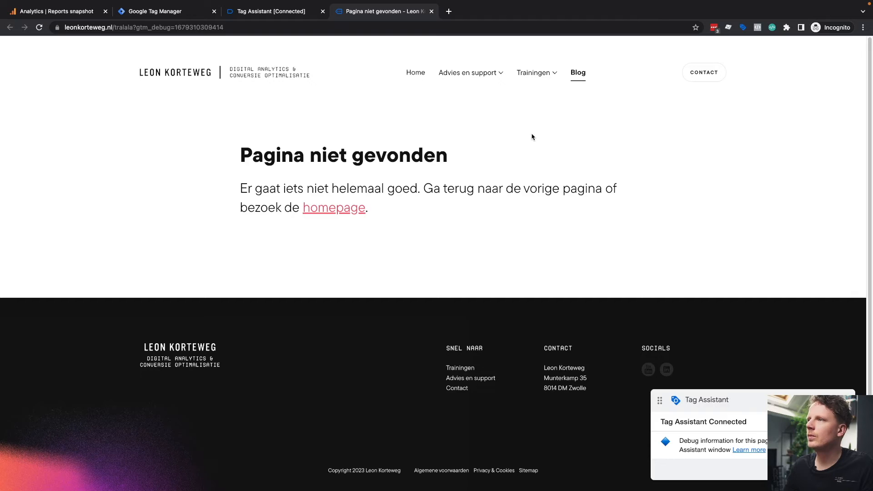
In Google Tag Manager, start a new variable for the 404 Error trigger's condition and name it "Page Title".
{"action": "left_click", "coordinate": [157, 18]}
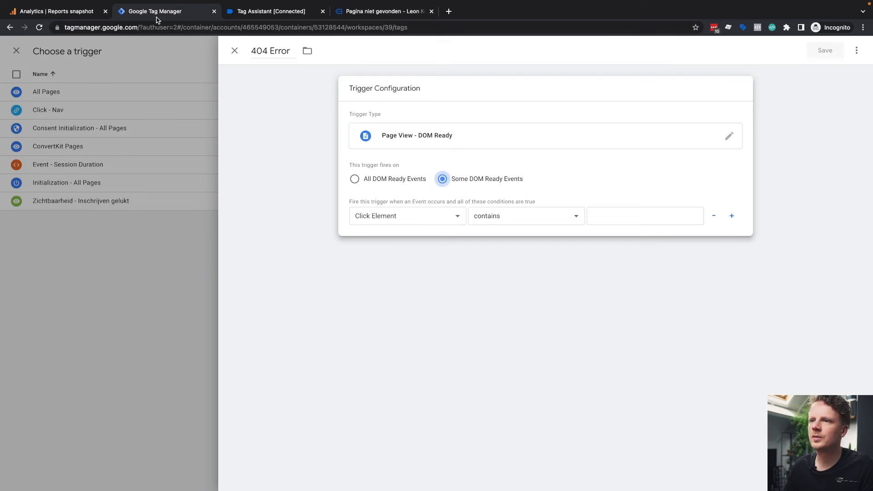
{"action": "left_click", "coordinate": [428, 218]}
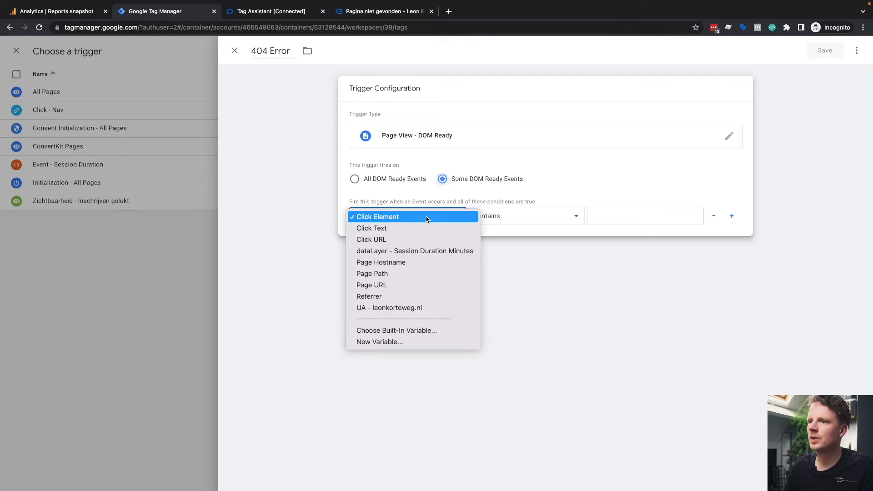
{"action": "left_click", "coordinate": [419, 341]}
{"action": "left_click", "coordinate": [285, 51]}
{"action": "key", "text": "ctrl+a"}
{"action": "type", "text": "Page Title"}
Make the Page Title variable a DOM Element selected by the CSS Selector "title", and save it.
{"action": "left_click", "coordinate": [457, 141]}
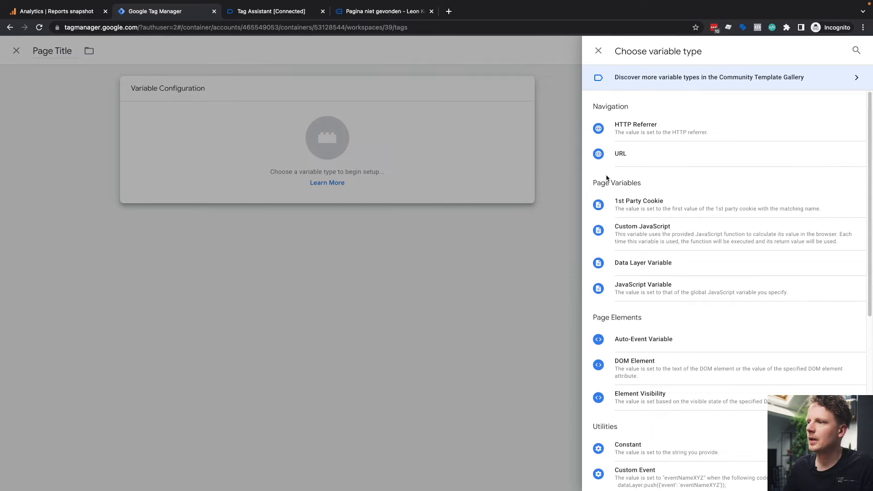
{"action": "left_click", "coordinate": [671, 379]}
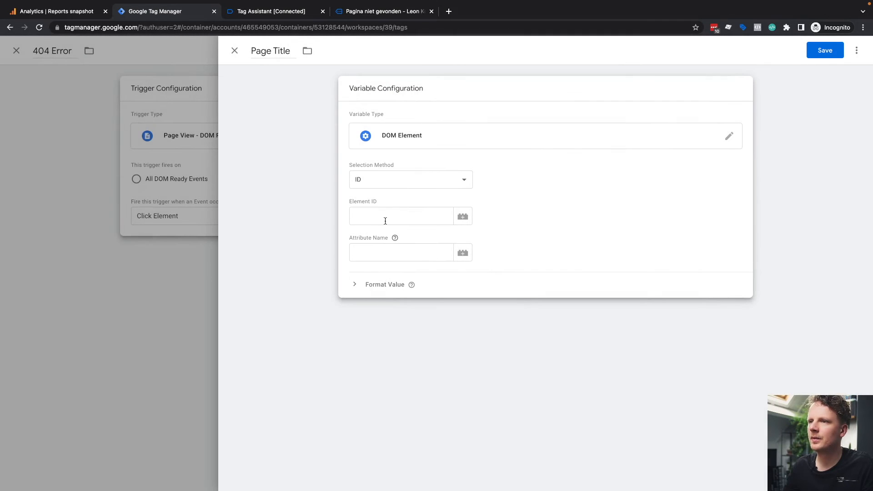
{"action": "left_click", "coordinate": [386, 186]}
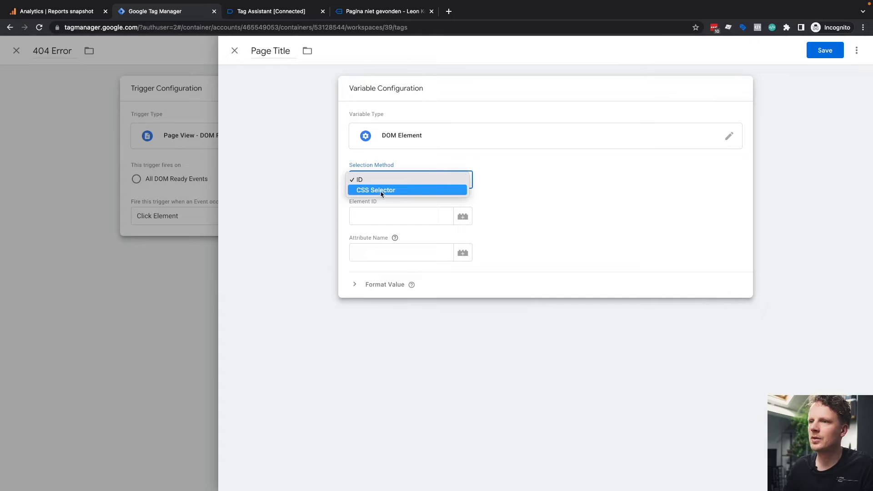
{"action": "left_click", "coordinate": [381, 191]}
{"action": "left_click", "coordinate": [375, 215]}
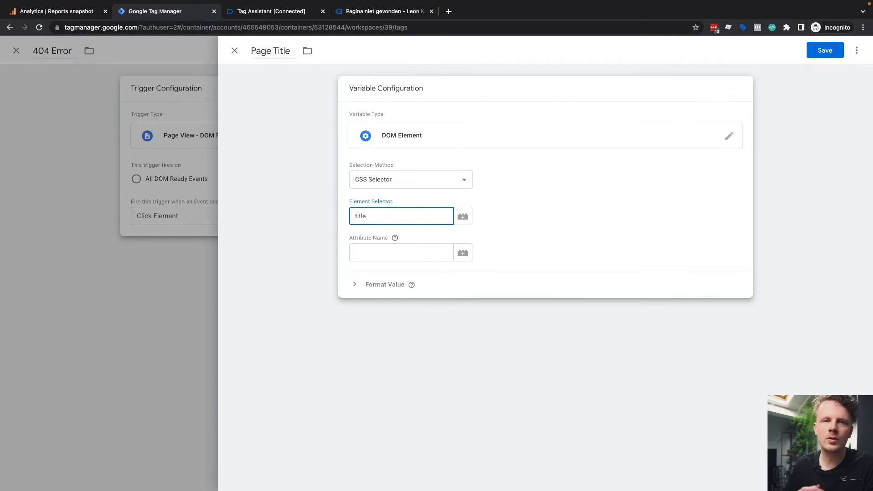
{"action": "left_click", "coordinate": [371, 13]}
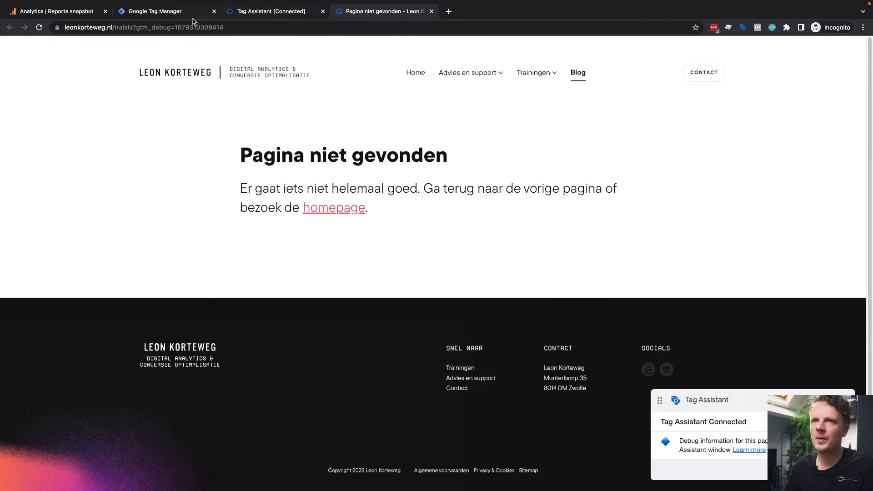
{"action": "left_click", "coordinate": [176, 16]}
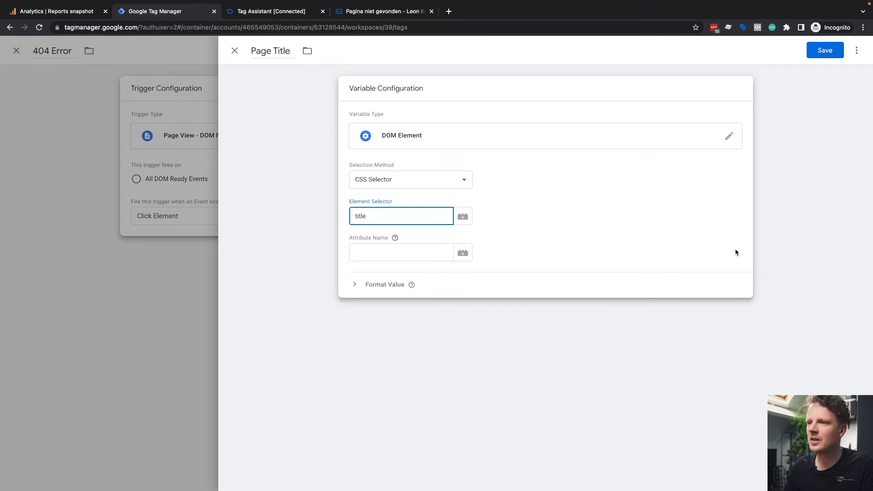
{"action": "left_click", "coordinate": [824, 51]}
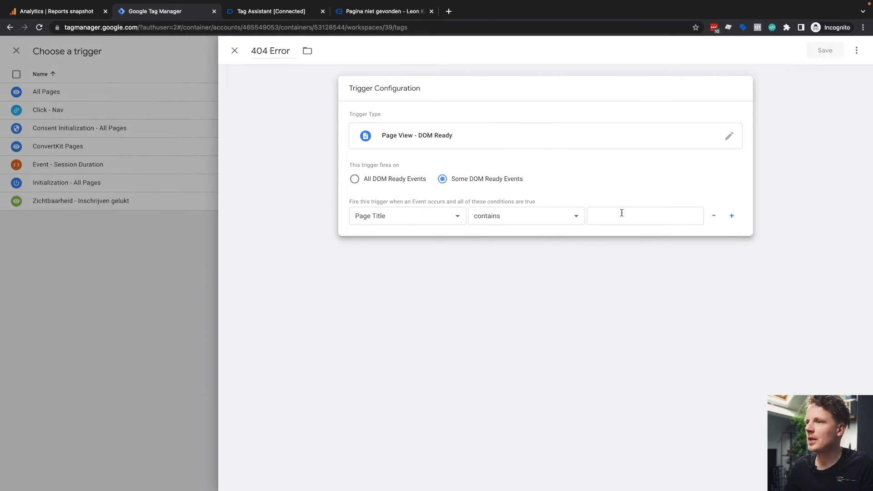
Set the trigger condition to Page Title contains "Pagina niet gevonden" and save the 404 Error trigger.
{"action": "left_click", "coordinate": [621, 213]}
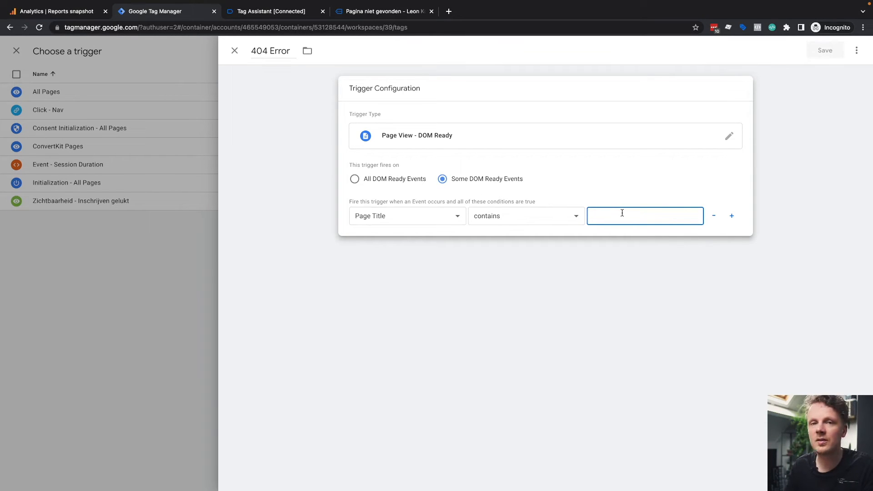
{"action": "type", "text": "Pagei"}
{"action": "type", "text": "a niet gevonden"}
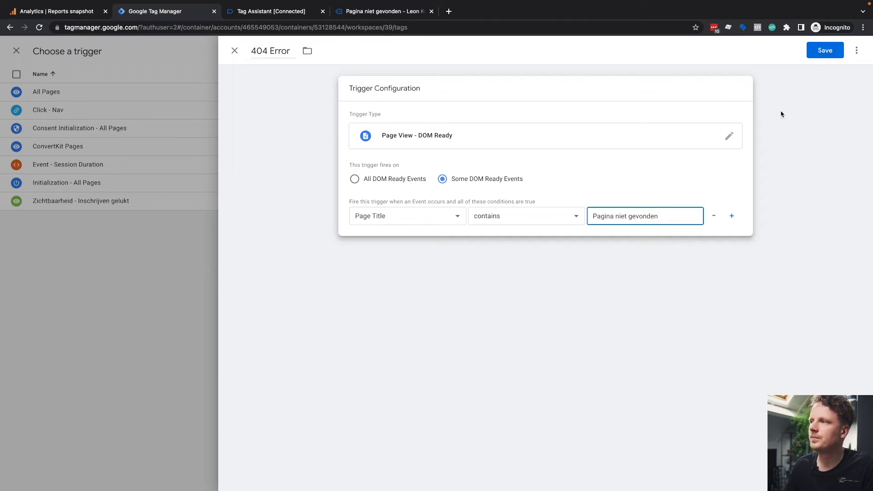
{"action": "left_click", "coordinate": [822, 53]}
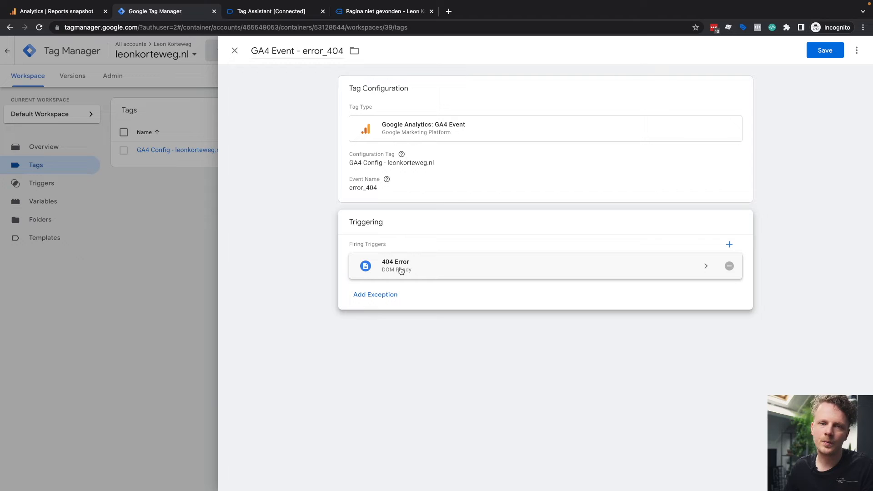
Examine the main heading on the website's 404 page and return to the error_404 tag in Google Tag Manager.
{"action": "left_click", "coordinate": [374, 13]}
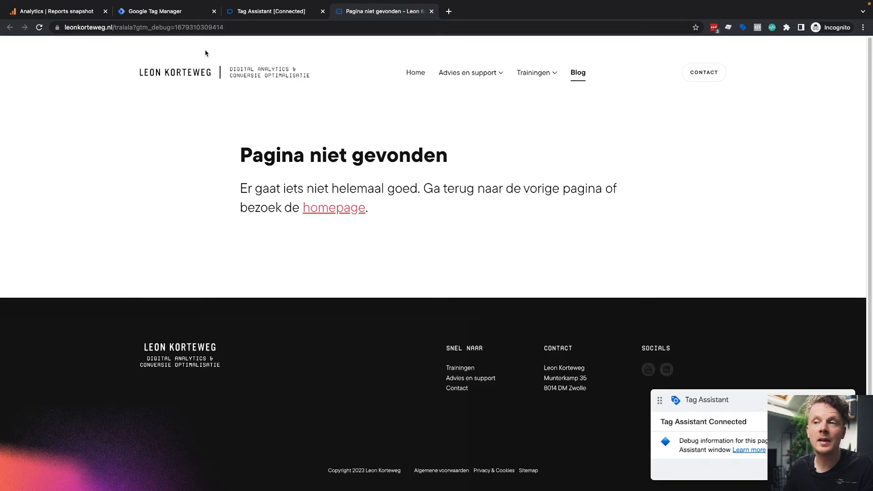
{"action": "left_click_drag", "start_coordinate": [243, 153], "coordinate": [449, 155]}
{"action": "left_click", "coordinate": [312, 142]}
{"action": "left_click", "coordinate": [160, 11]}
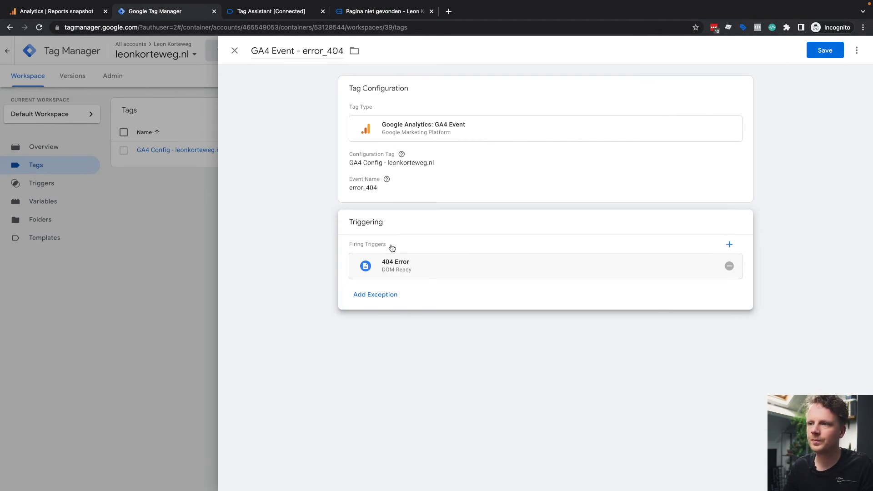
Reopen the 404 Error trigger for editing and start a new condition variable named "H1 Title".
{"action": "left_click", "coordinate": [420, 272]}
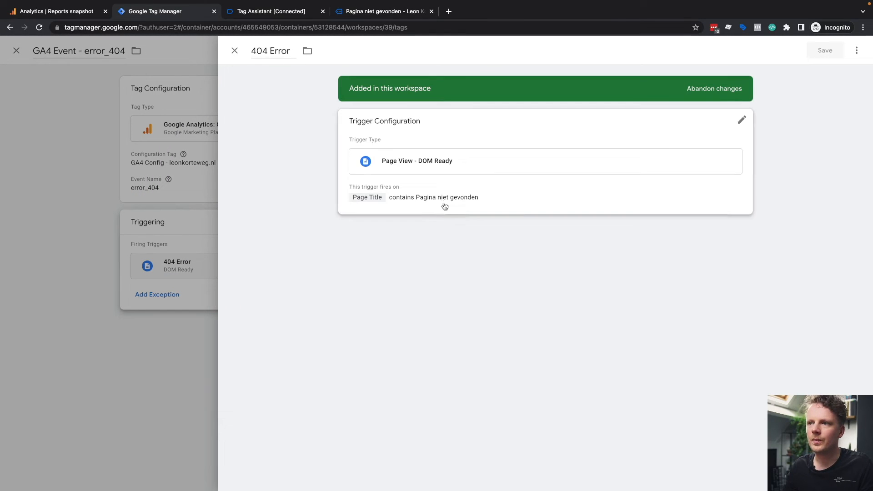
{"action": "left_click", "coordinate": [445, 204]}
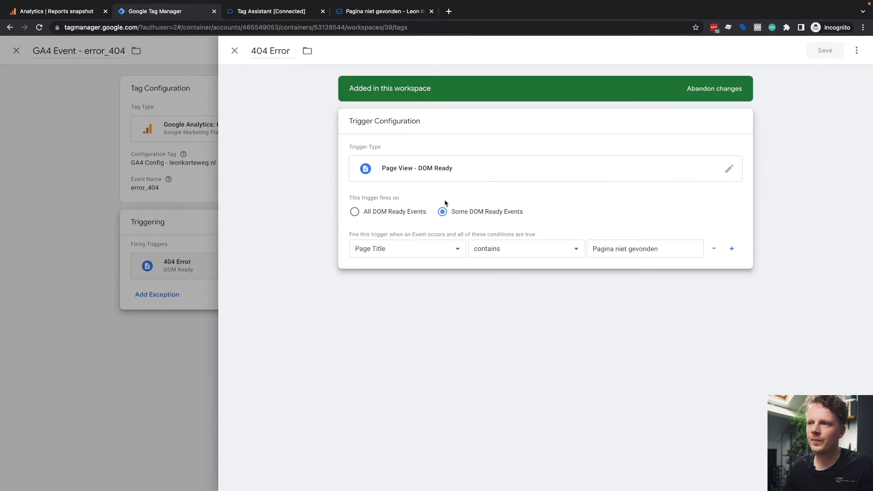
{"action": "left_click", "coordinate": [368, 251]}
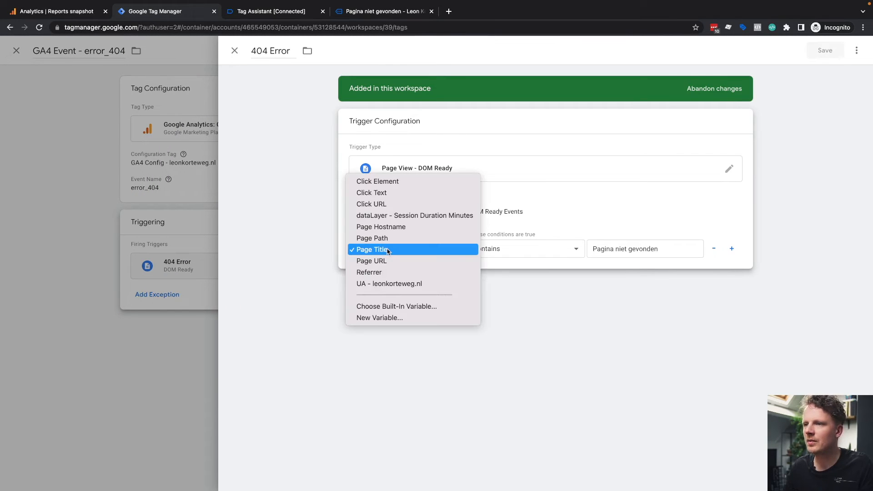
{"action": "left_click", "coordinate": [391, 318]}
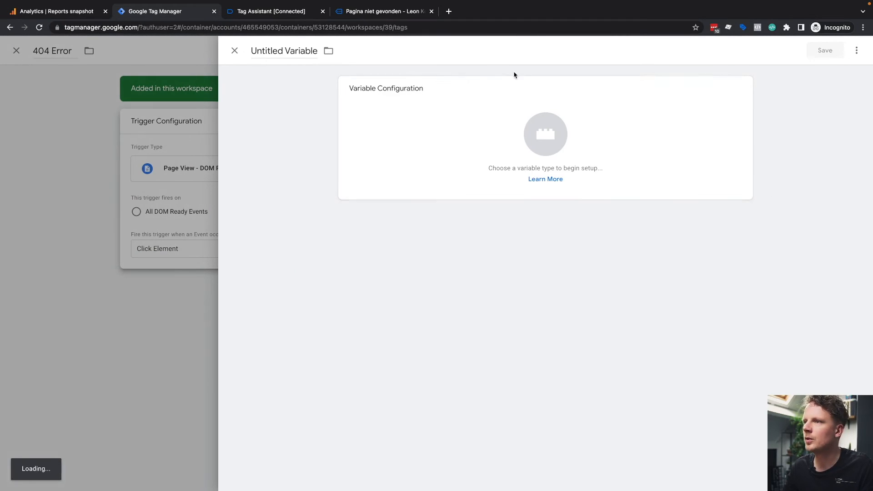
{"action": "left_click", "coordinate": [277, 50]}
{"action": "type", "text": "H1 Title"}
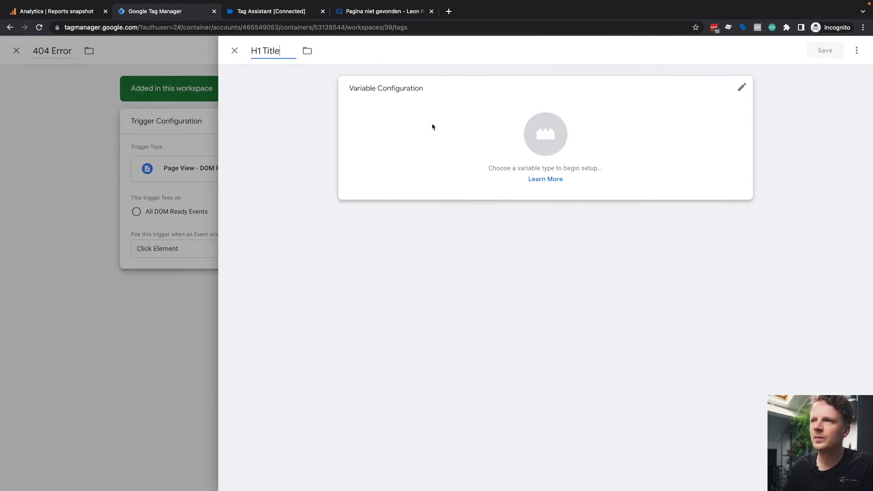
Make the H1 Title variable a DOM Element selected by the CSS Selector "H1", and save it.
{"action": "left_click", "coordinate": [474, 148]}
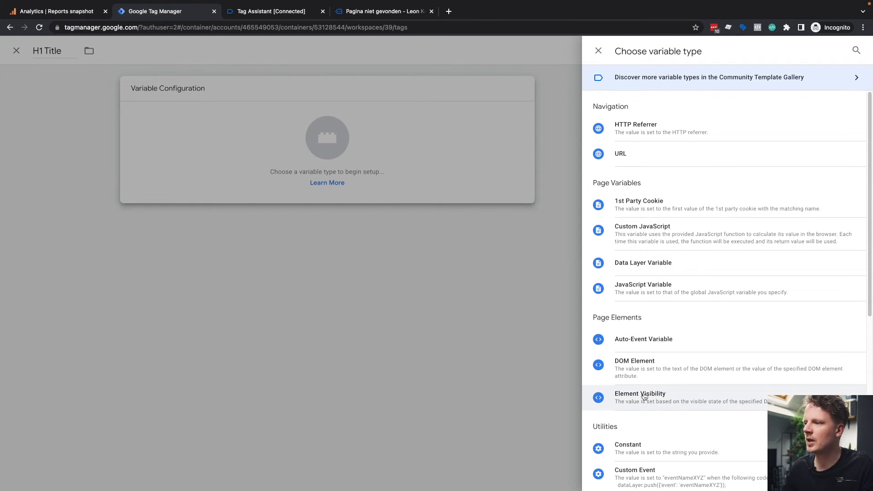
{"action": "left_click", "coordinate": [658, 369]}
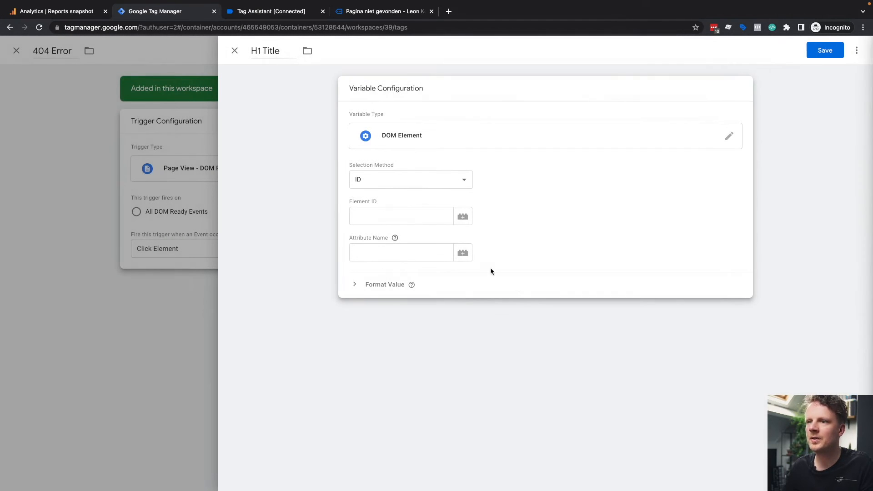
{"action": "left_click", "coordinate": [393, 187]}
{"action": "left_click", "coordinate": [386, 194]}
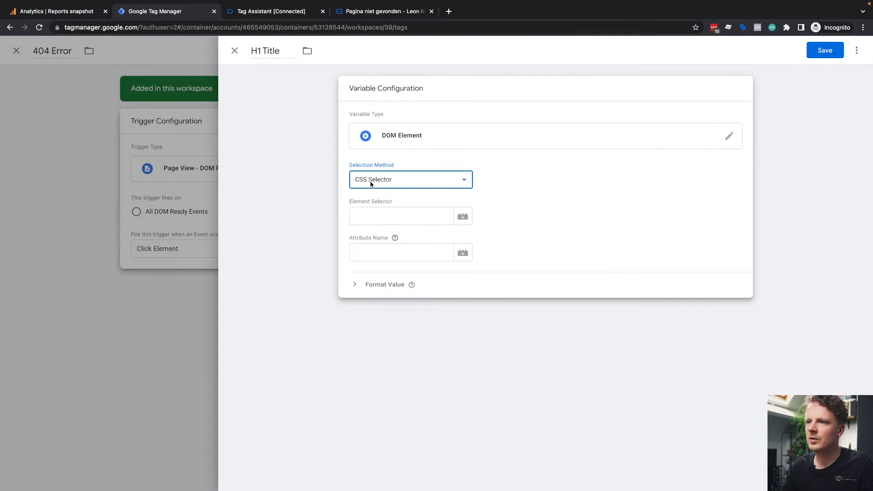
{"action": "left_click", "coordinate": [378, 215]}
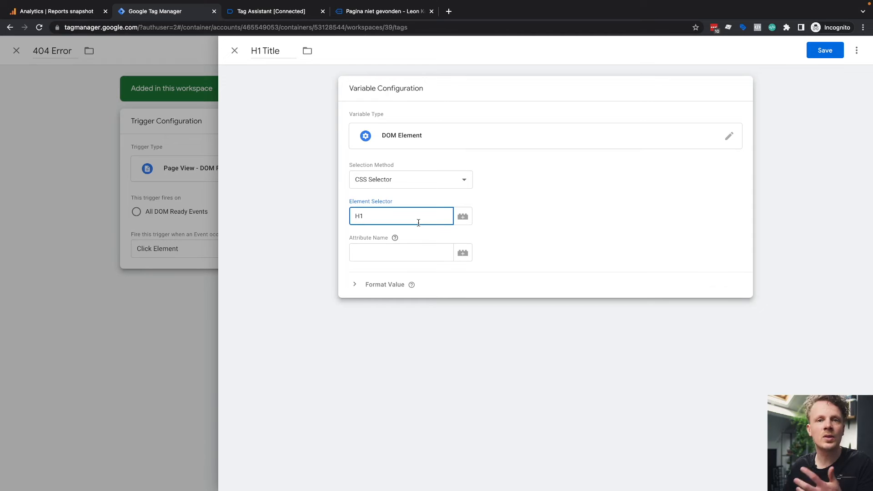
{"action": "left_click", "coordinate": [817, 55]}
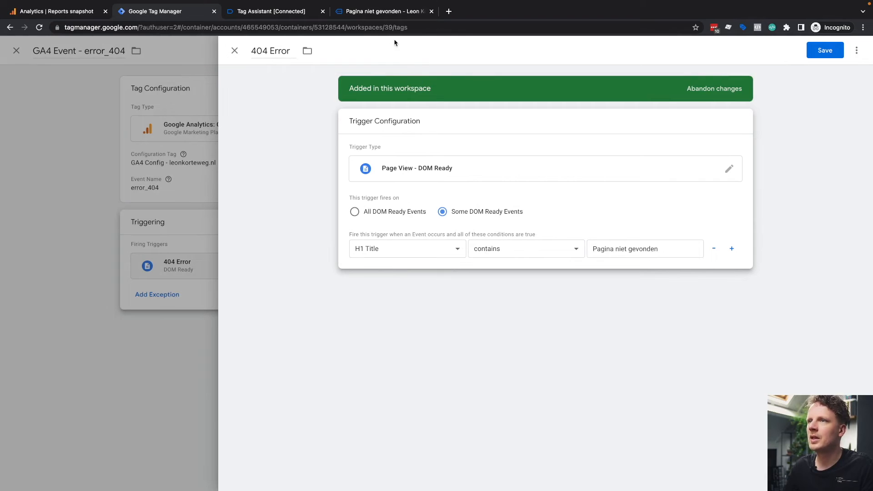
Copy the "Pagina niet gevonden" heading from the 404 page into the H1 Title contains condition and save the trigger.
{"action": "left_click", "coordinate": [381, 13]}
{"action": "left_click_drag", "start_coordinate": [241, 155], "coordinate": [448, 157]}
{"action": "key", "text": "super+c"}
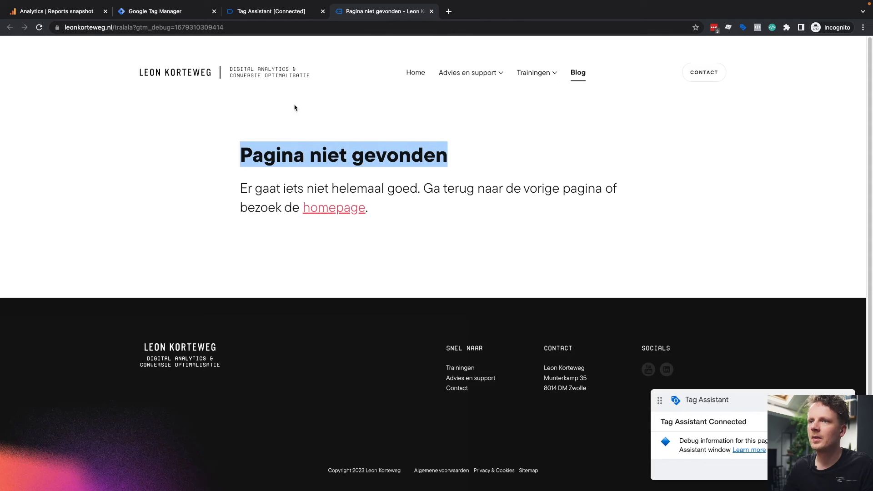
{"action": "left_click", "coordinate": [191, 11]}
{"action": "triple_click", "coordinate": [599, 250]}
{"action": "key", "text": "super+v"}
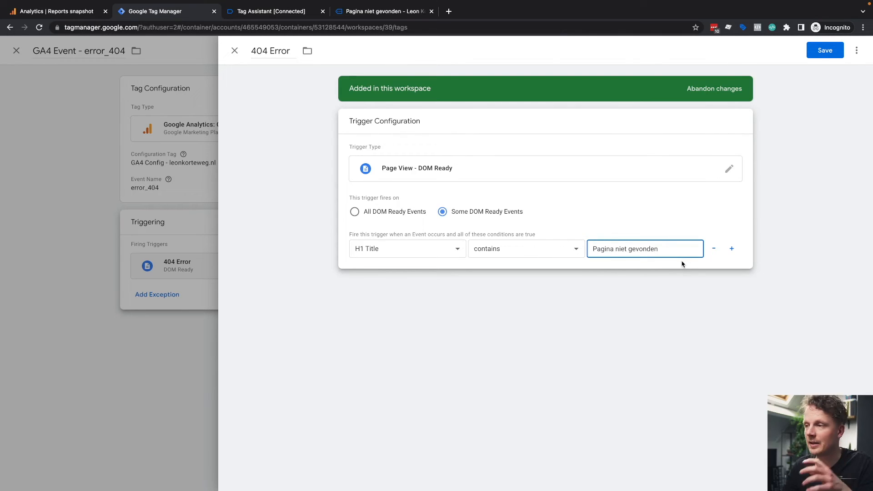
{"action": "left_click", "coordinate": [825, 50]}
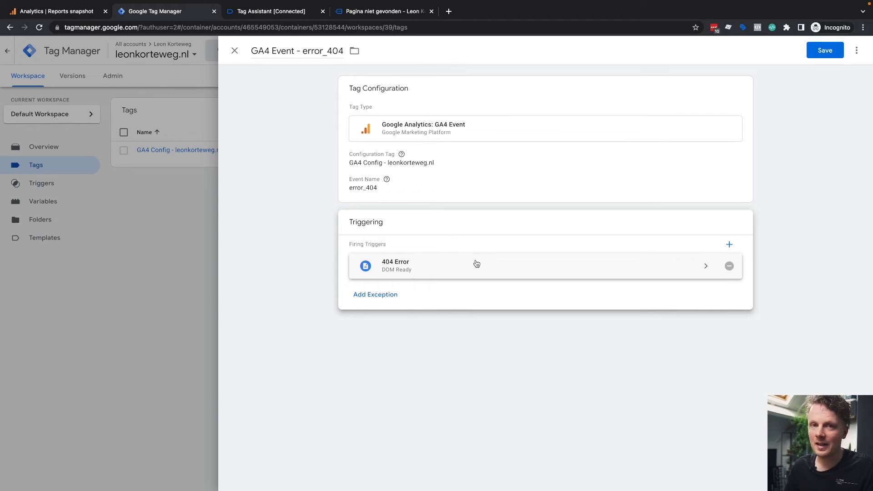
Save the GA4 Event - error_404 tag and preview the container with Tag Assistant connected to the website's 404 page.
{"action": "left_click", "coordinate": [829, 50]}
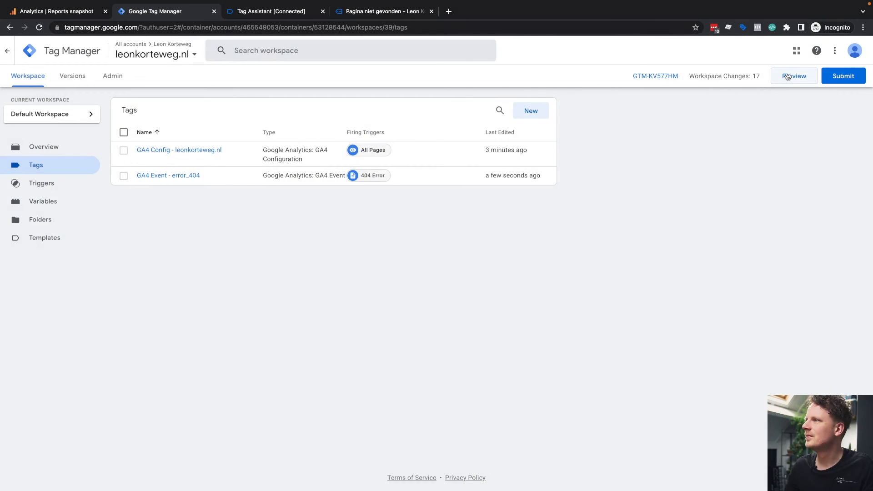
{"action": "left_click", "coordinate": [788, 76]}
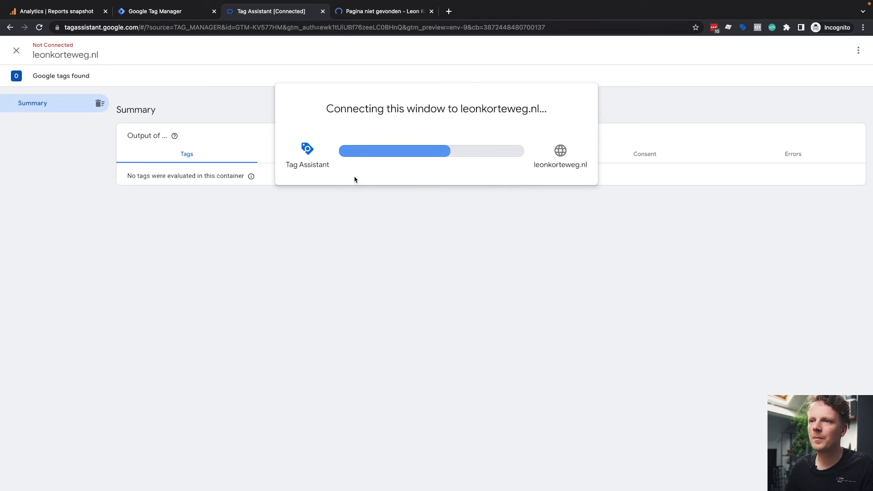
{"action": "left_click", "coordinate": [368, 7]}
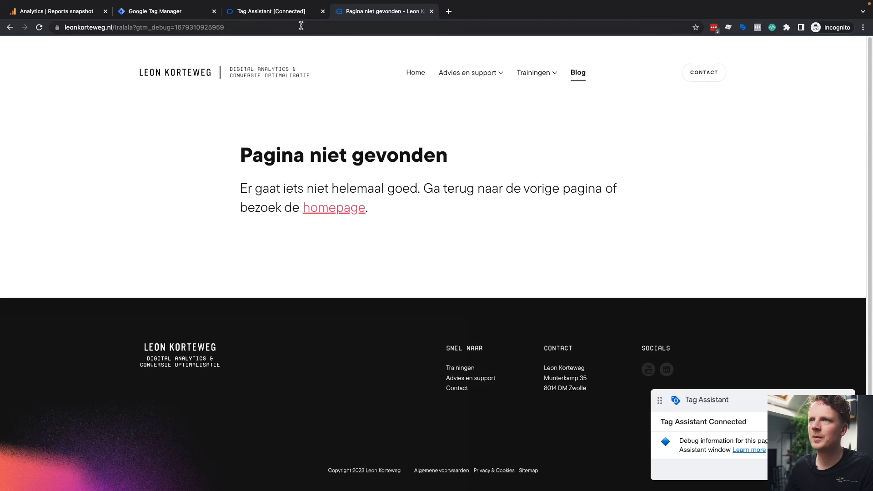
{"action": "left_click", "coordinate": [291, 12]}
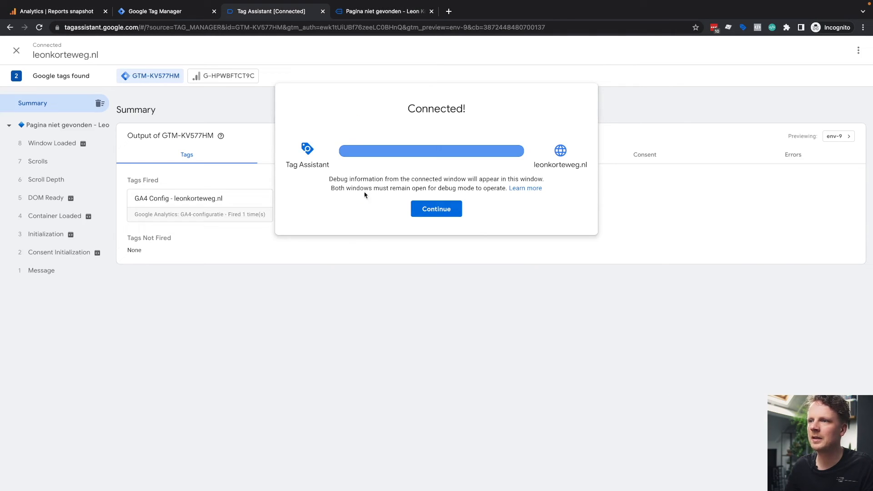
{"action": "left_click", "coordinate": [437, 208]}
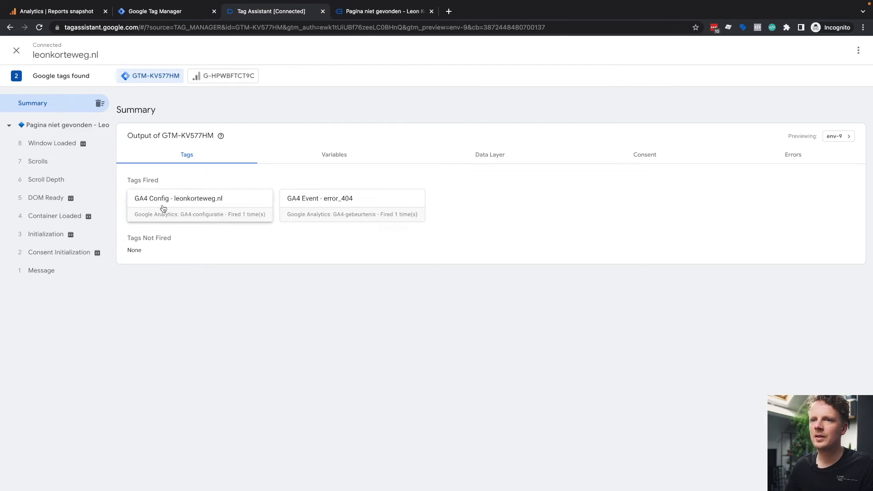
Check the error_404 tag in Tag Assistant, load the website's homepage, and review the fired tags again.
{"action": "left_click", "coordinate": [339, 208]}
{"action": "left_click", "coordinate": [234, 242]}
{"action": "key", "text": "ctrl+Tab"}
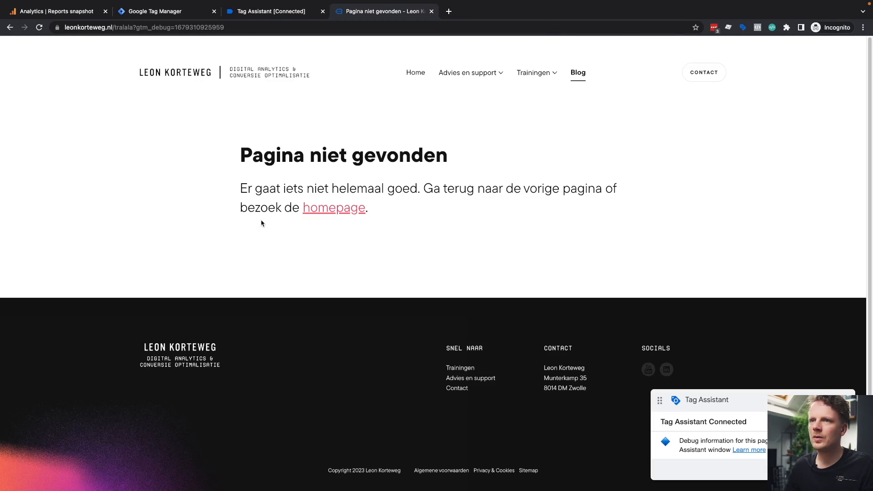
{"action": "left_click", "coordinate": [230, 80]}
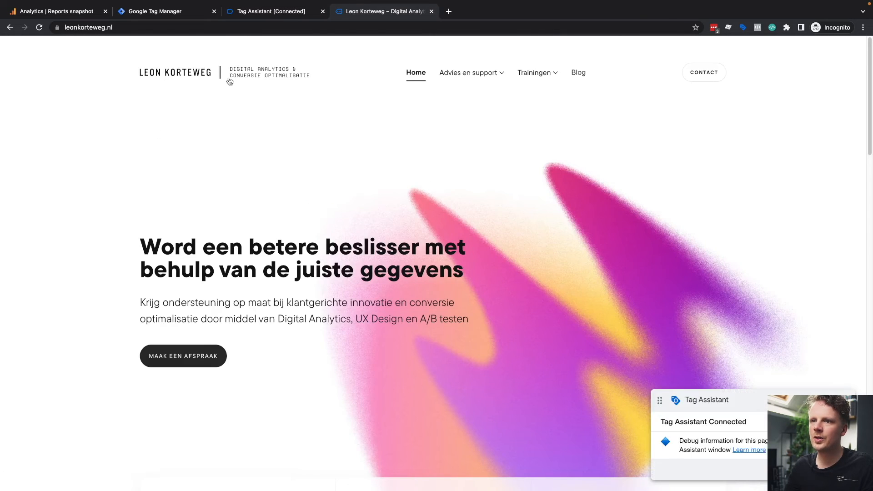
{"action": "key", "text": "ctrl+shift+Tab"}
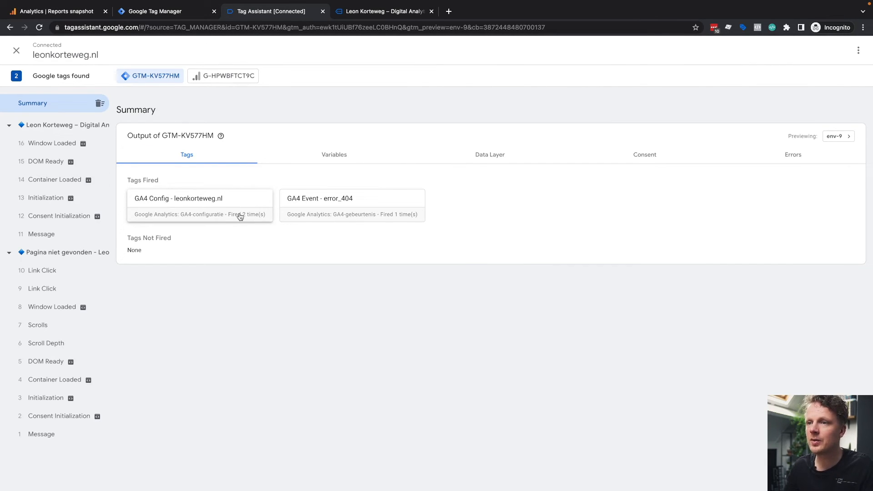
Review the fired GA4 Config and GA4 Event tags in Tag Assistant, and return the website to its 404 page.
{"action": "left_click", "coordinate": [303, 203]}
{"action": "left_click", "coordinate": [145, 196]}
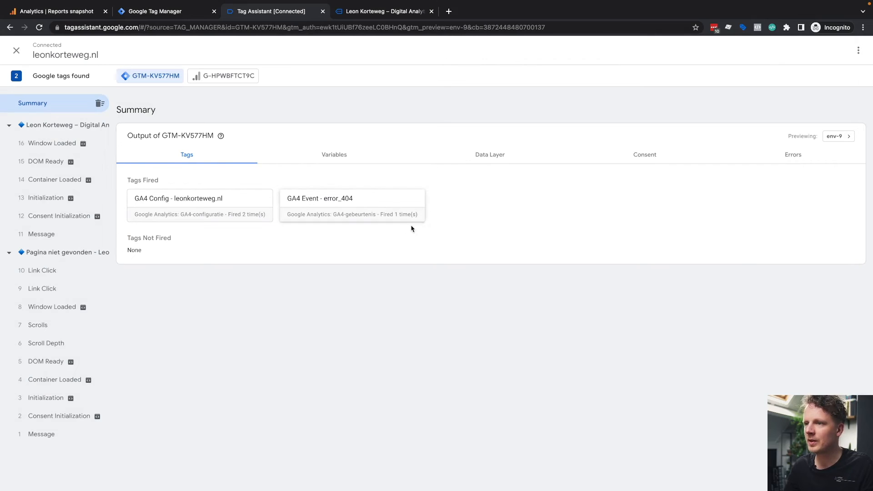
{"action": "left_click", "coordinate": [369, 12]}
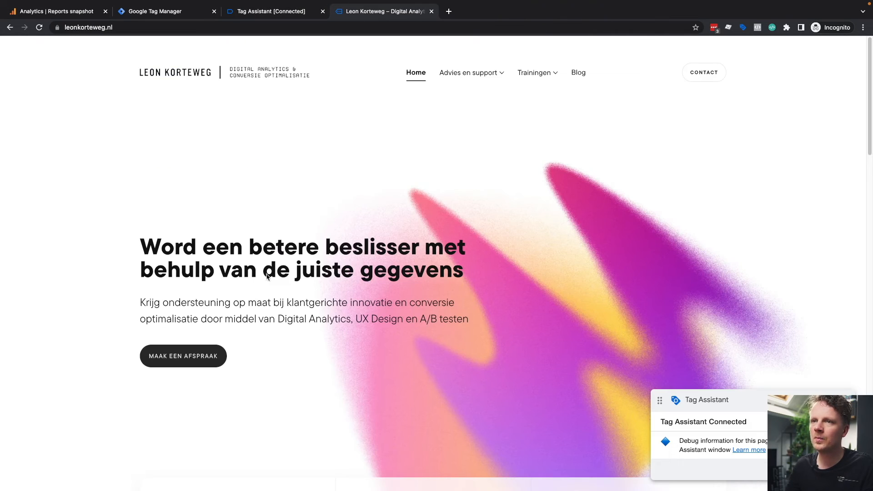
{"action": "key", "text": "super+Left"}
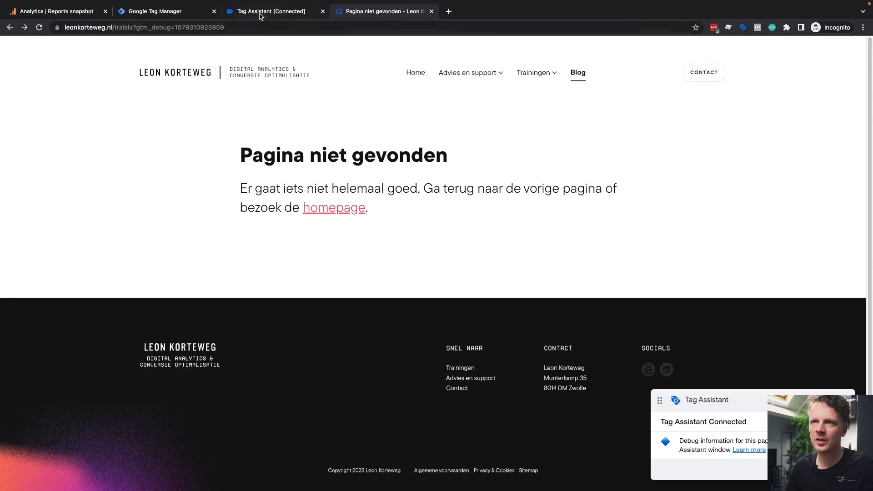
{"action": "left_click", "coordinate": [258, 12]}
In Google Tag Manager, add the event parameter error_404_count with value 1 to the GA4 Event - error_404 tag.
{"action": "left_click", "coordinate": [187, 14]}
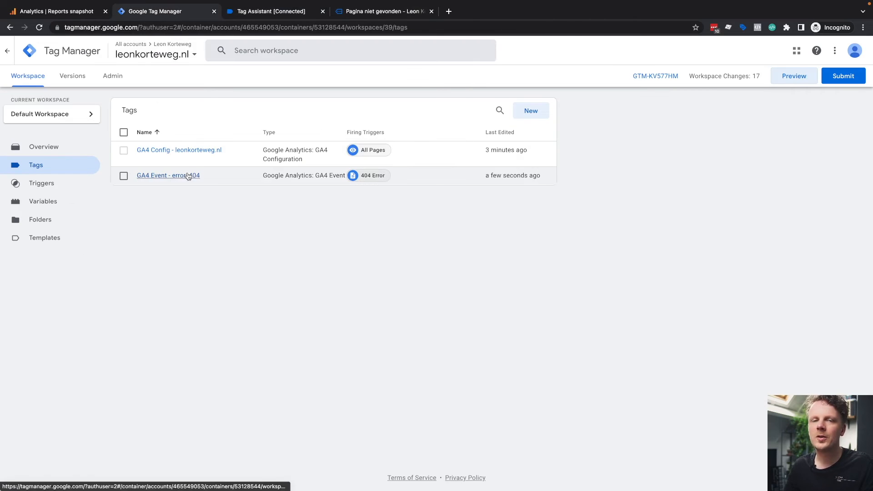
{"action": "left_click", "coordinate": [187, 176]}
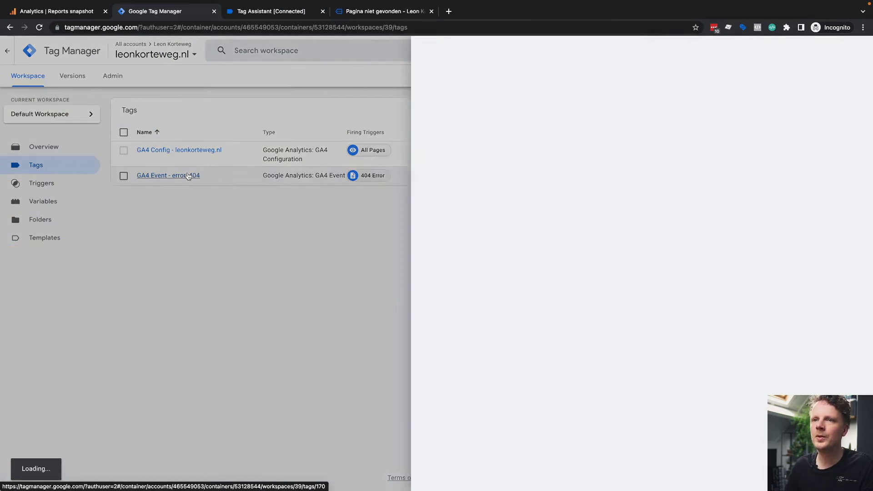
{"action": "left_click", "coordinate": [477, 225]}
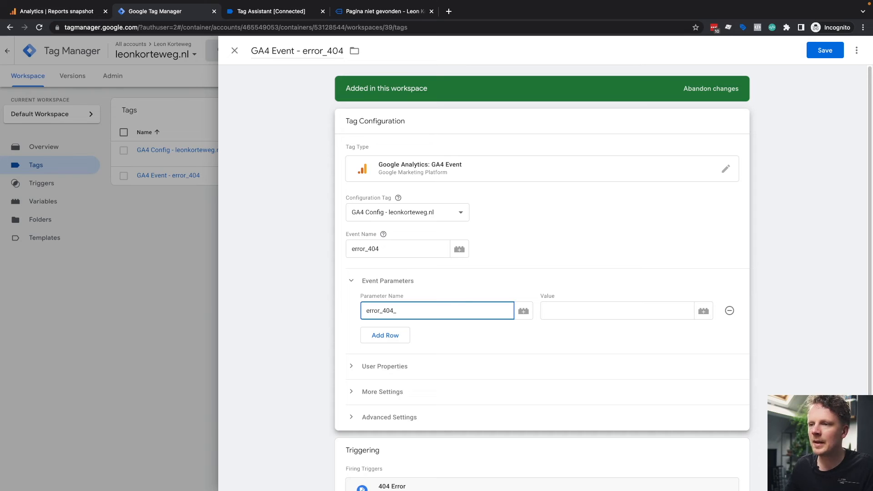
{"action": "type", "text": "t"}
{"action": "key", "text": "Tab"}
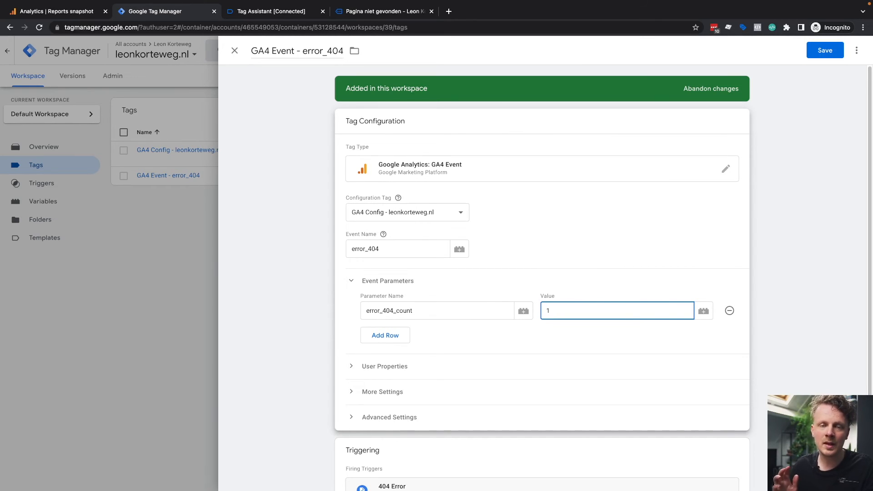
{"action": "left_click", "coordinate": [385, 336]}
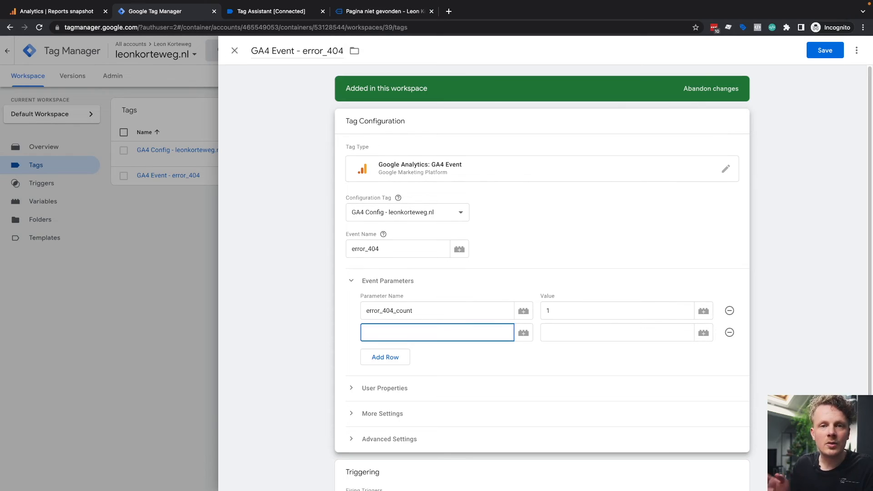
{"action": "type", "text": "page_location"}
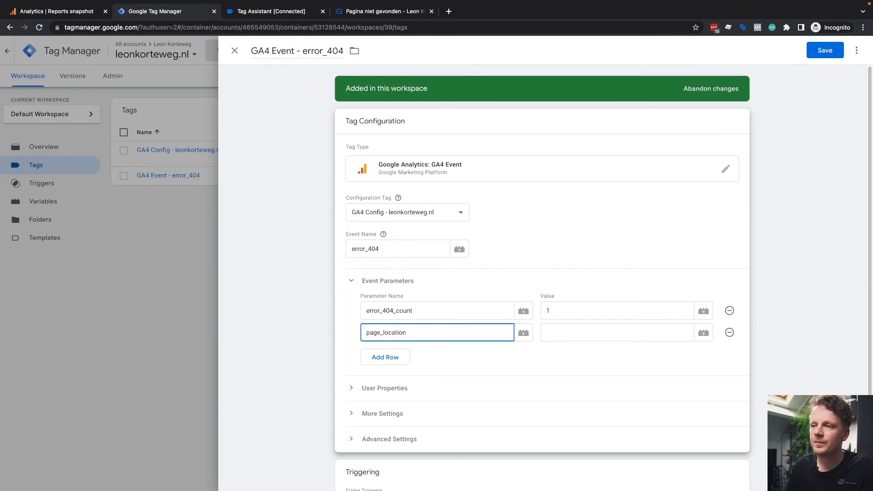
{"action": "key", "text": "super+a"}
{"action": "type", "text": "erro"}
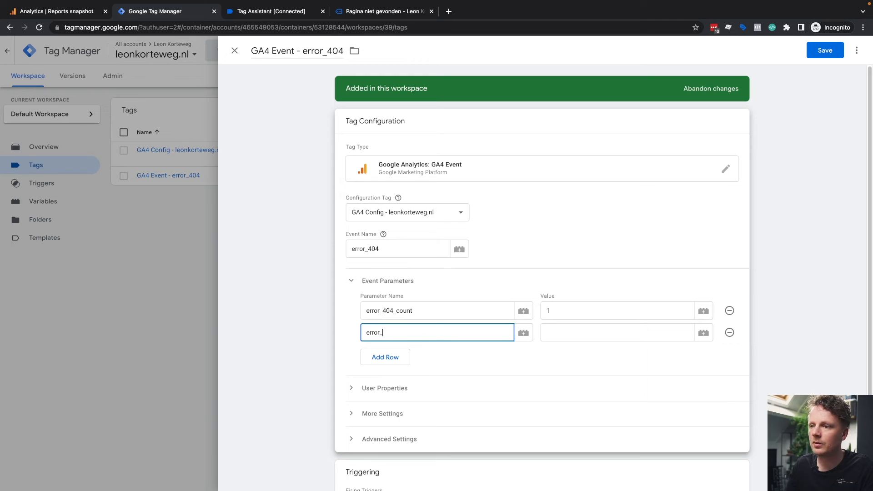
{"action": "key", "text": "super+a"}
{"action": "key", "text": "BackSpace"}
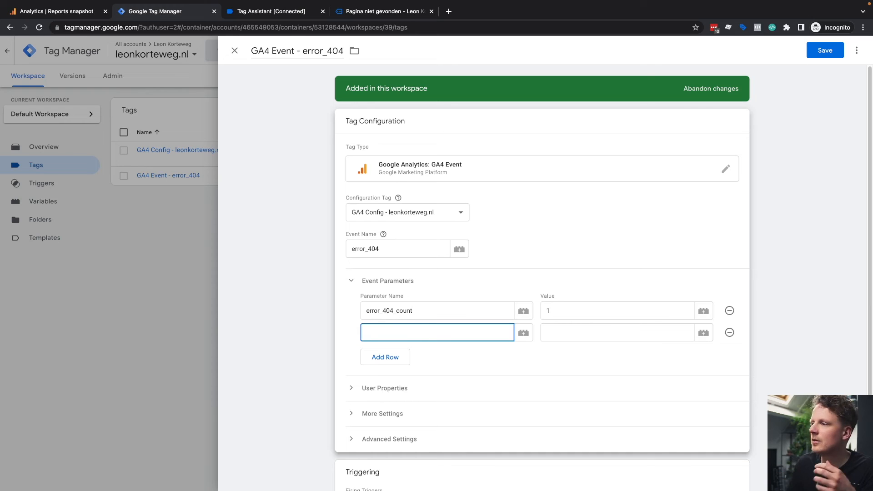
{"action": "left_click", "coordinate": [729, 333]}
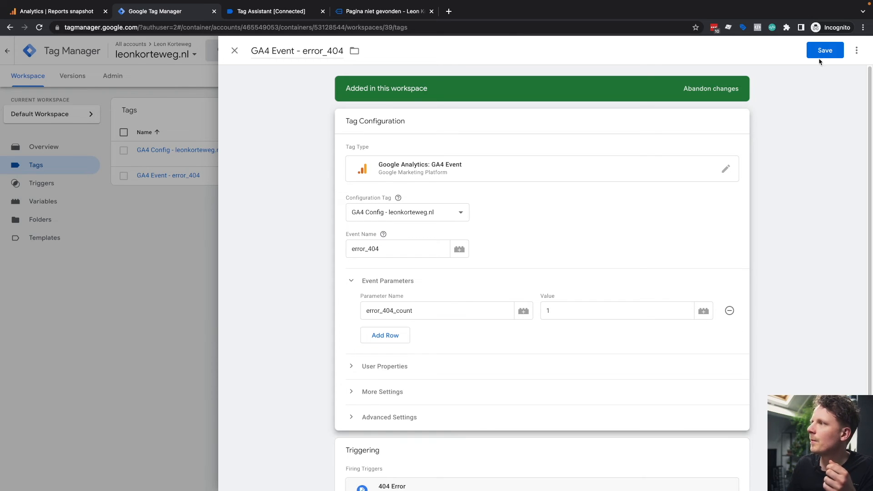
Save the GA4 Event - error_404 tag and show the custom metrics of the GA4 property in Google Analytics.
{"action": "left_click", "coordinate": [820, 57]}
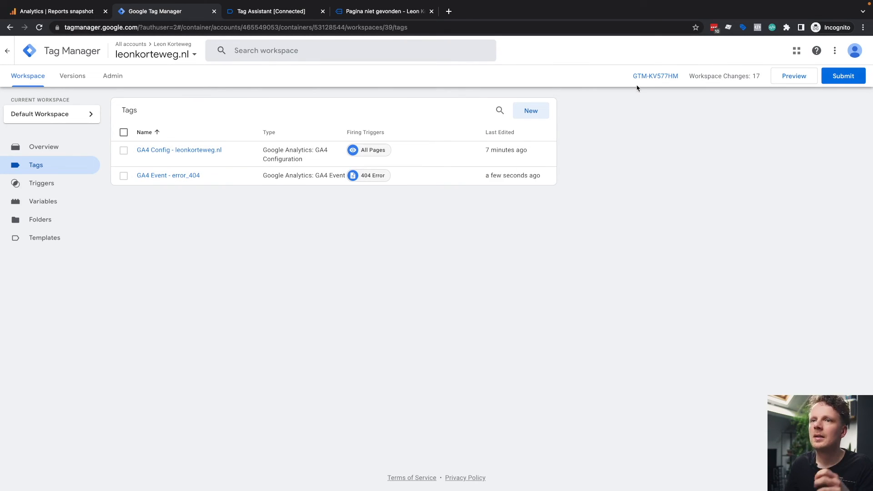
{"action": "left_click", "coordinate": [70, 14]}
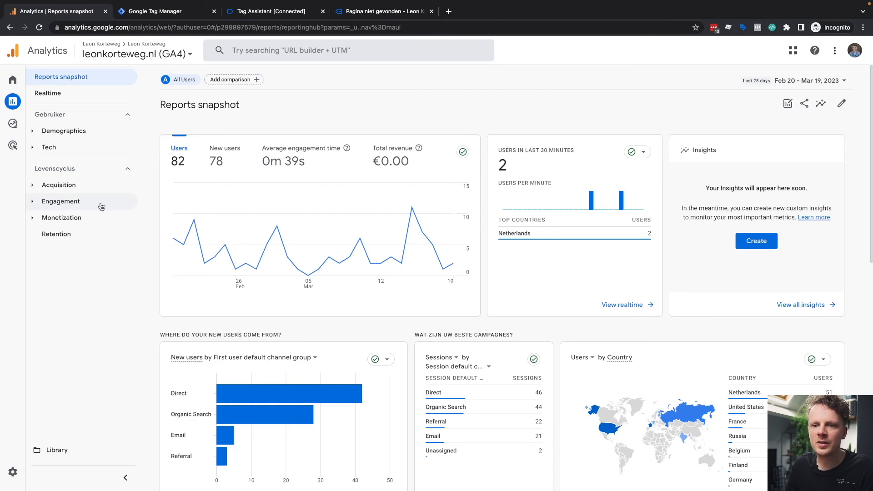
{"action": "left_click", "coordinate": [18, 472]}
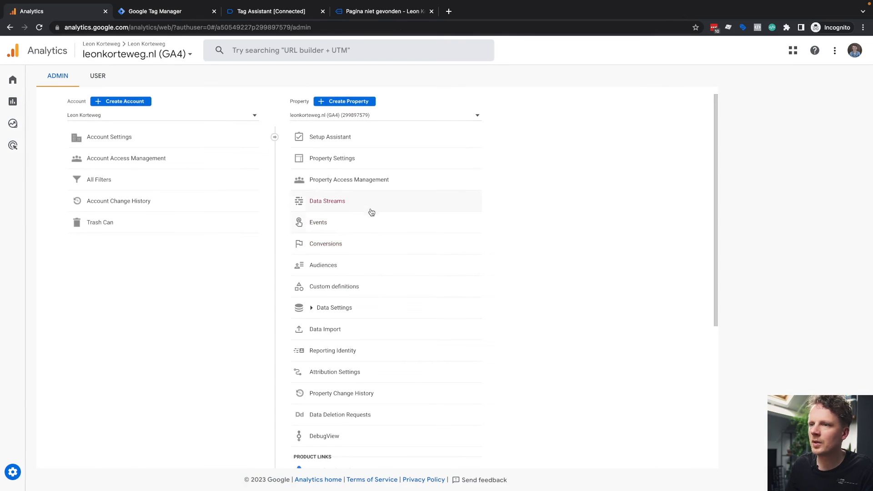
{"action": "left_click", "coordinate": [364, 291]}
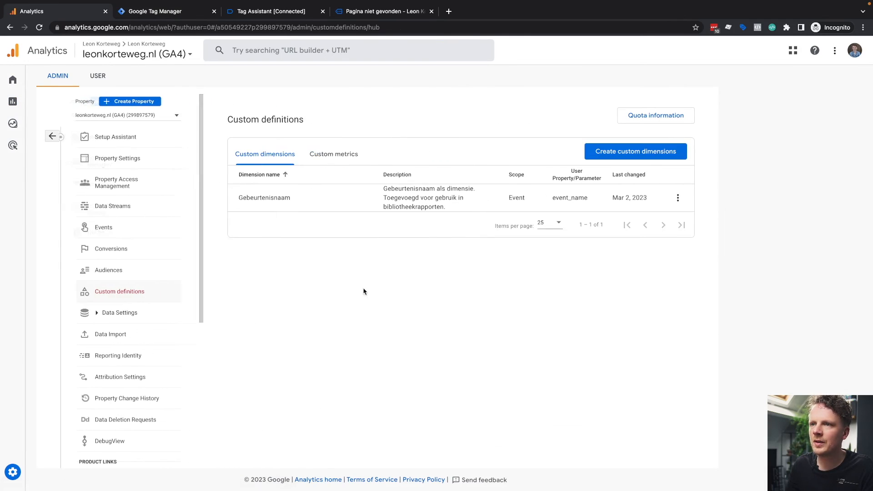
{"action": "left_click", "coordinate": [318, 155]}
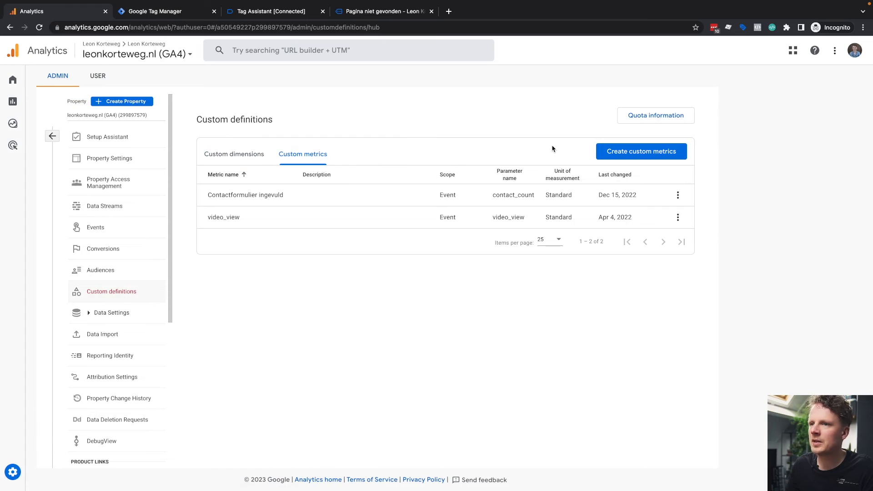
Define a new custom metric Error 404, described "Amount of 404 errors viewed on the site.", using error_404_count checked against the tag's parameter in Google Tag Manager.
{"action": "left_click", "coordinate": [638, 154]}
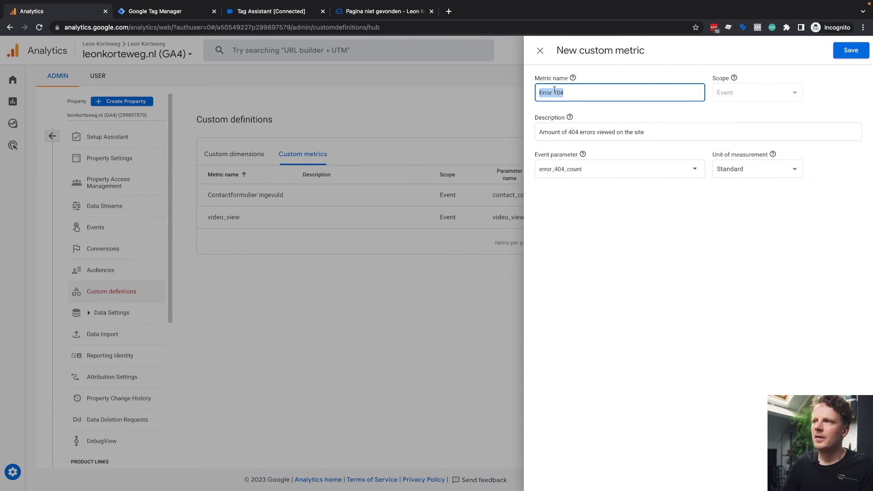
{"action": "triple_click", "coordinate": [549, 133]}
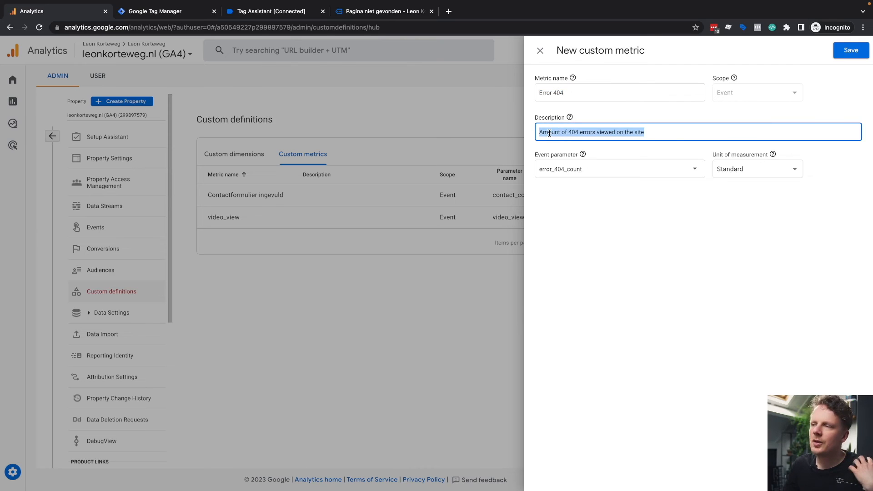
{"action": "left_click", "coordinate": [672, 134]}
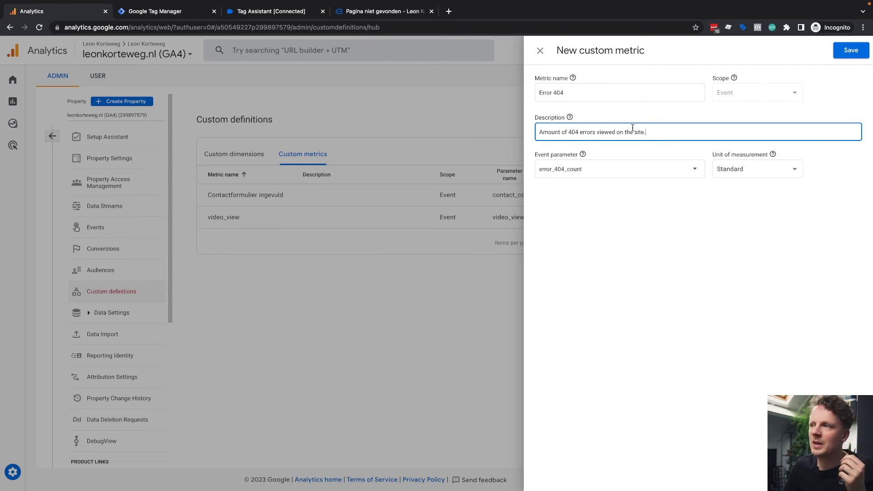
{"action": "double_click", "coordinate": [566, 170]}
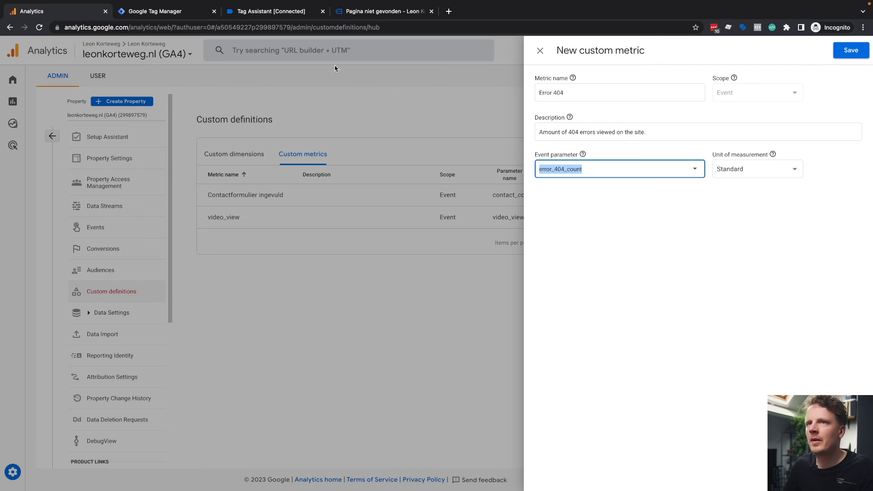
{"action": "left_click", "coordinate": [173, 12]}
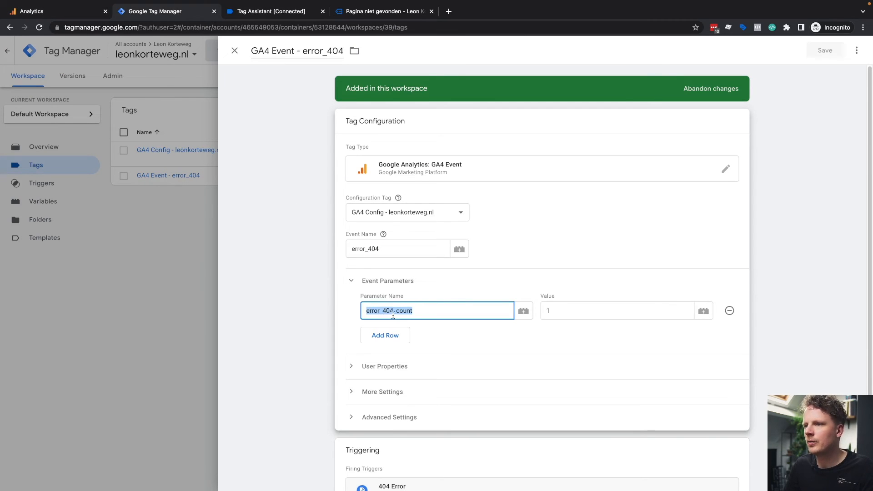
{"action": "left_click", "coordinate": [56, 13]}
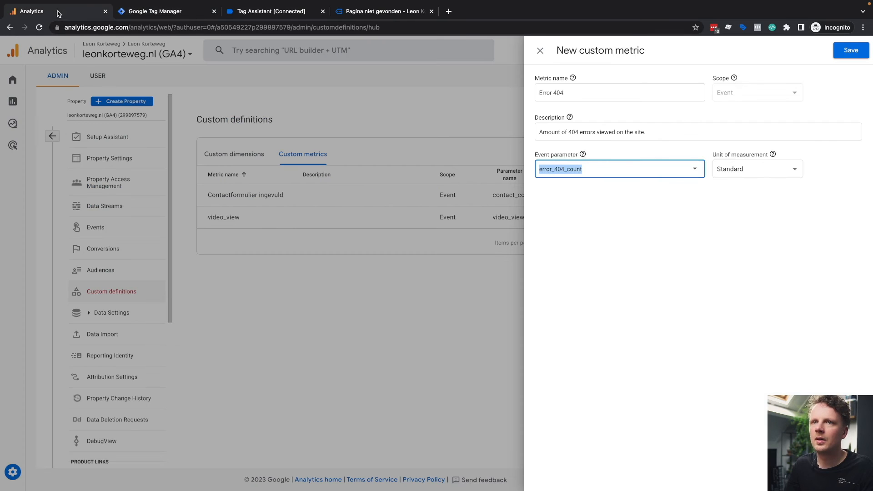
Review the unit of measurement options, choose Standard, and save the Error 404 custom metric.
{"action": "left_click", "coordinate": [732, 172]}
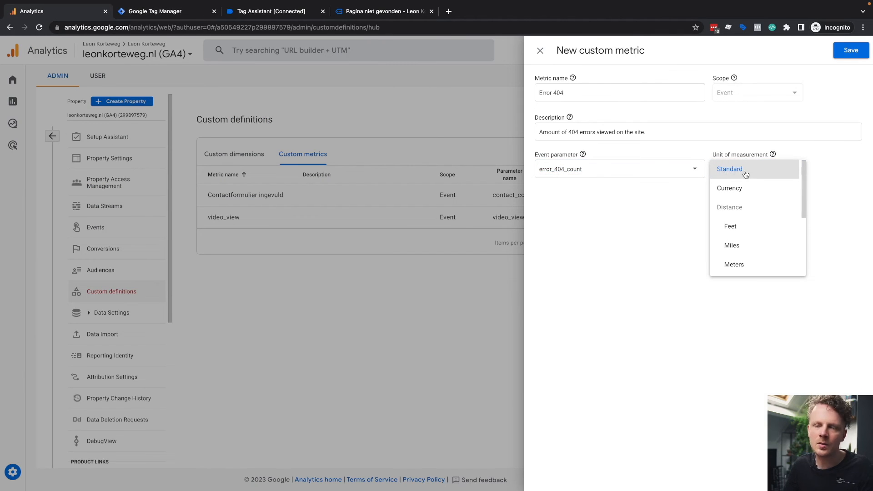
{"action": "scroll", "coordinate": [747, 199], "scroll_direction": "down", "scroll_amount": 3}
{"action": "scroll", "coordinate": [744, 195], "scroll_direction": "up", "scroll_amount": 2}
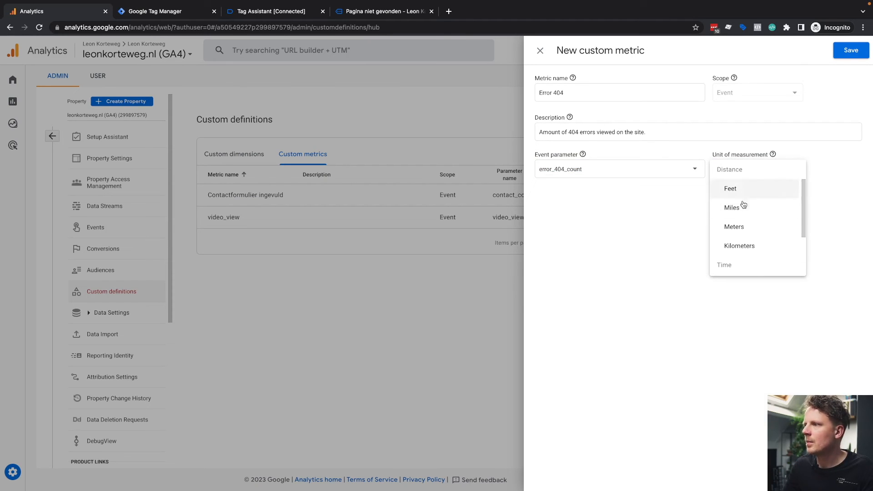
{"action": "scroll", "coordinate": [737, 241], "scroll_direction": "down", "scroll_amount": 2}
{"action": "scroll", "coordinate": [736, 204], "scroll_direction": "up", "scroll_amount": 4}
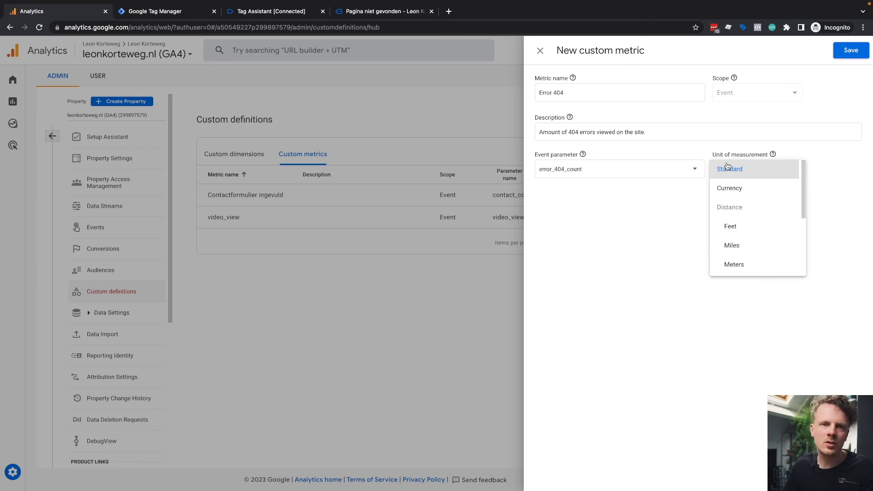
{"action": "left_click", "coordinate": [728, 167]}
{"action": "left_click", "coordinate": [851, 51]}
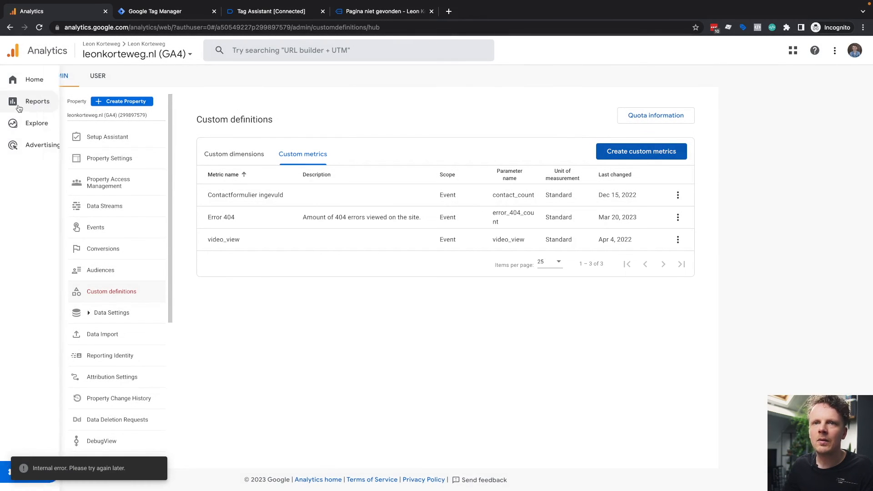
Create a new blank detail report from the reports Library.
{"action": "left_click", "coordinate": [19, 107]}
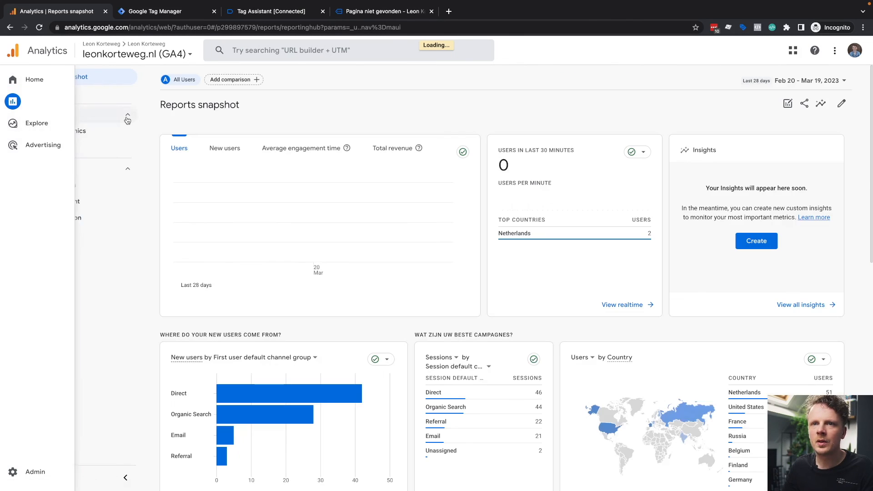
{"action": "scroll", "coordinate": [158, 156], "scroll_direction": "down", "scroll_amount": 2}
{"action": "left_click", "coordinate": [68, 450]}
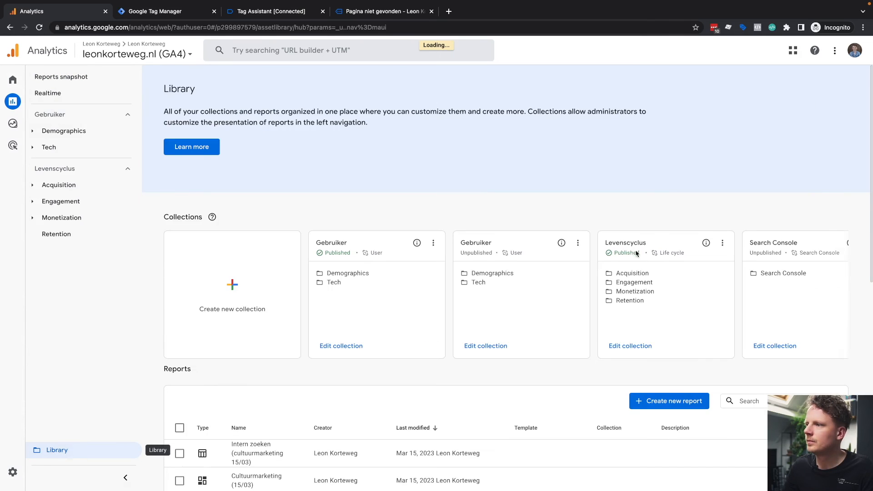
{"action": "left_click", "coordinate": [657, 408]}
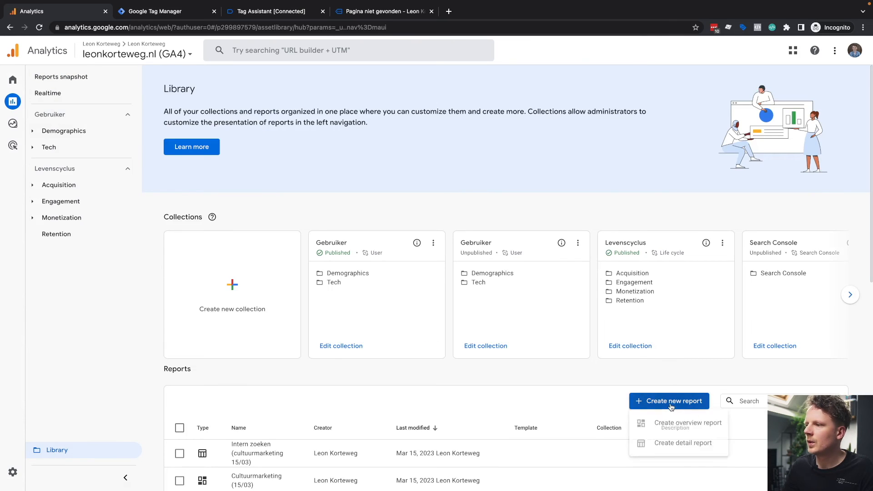
{"action": "left_click", "coordinate": [678, 445]}
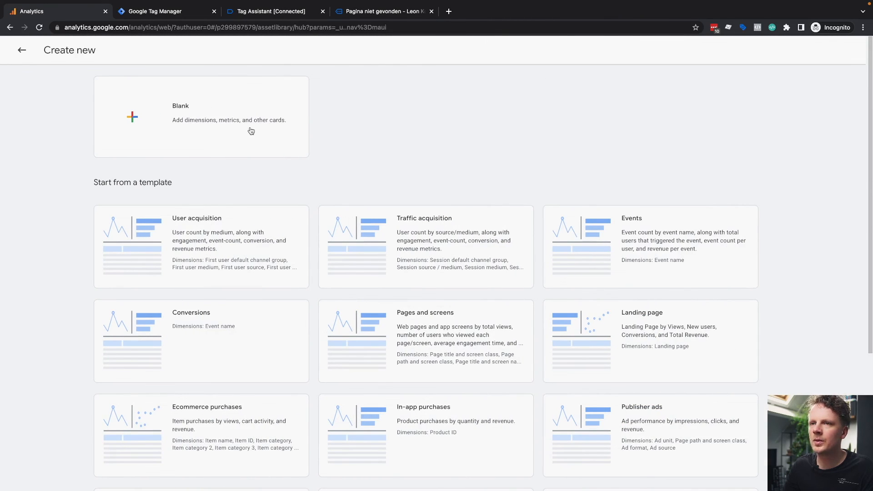
{"action": "left_click", "coordinate": [251, 131]}
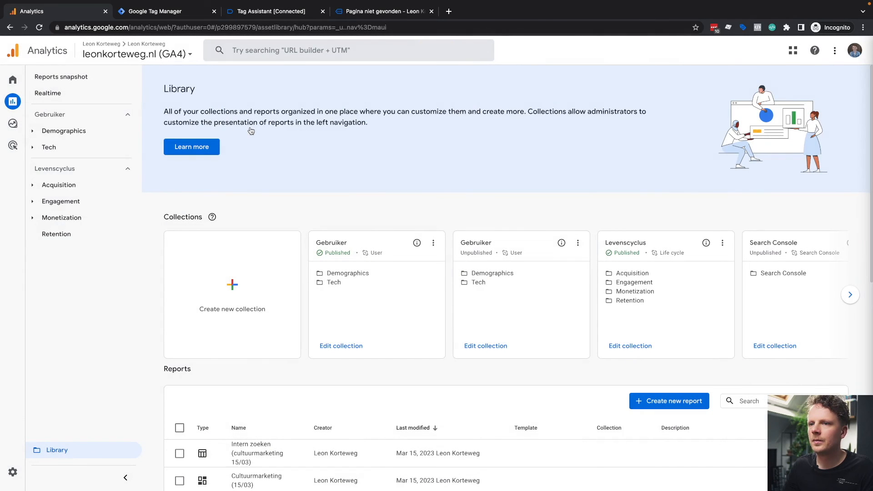
Add Page path + query string as the primary dimension of the untitled report.
{"action": "left_click", "coordinate": [787, 116]}
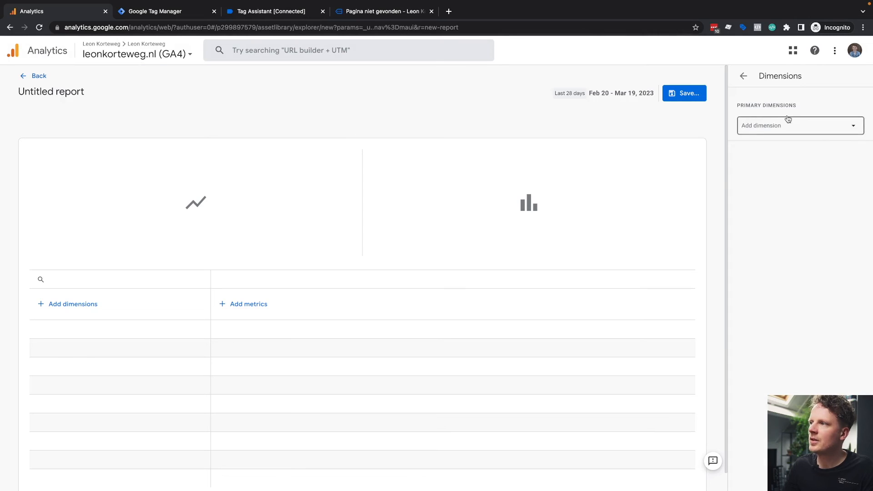
{"action": "left_click", "coordinate": [788, 131]}
{"action": "type", "text": "page path"}
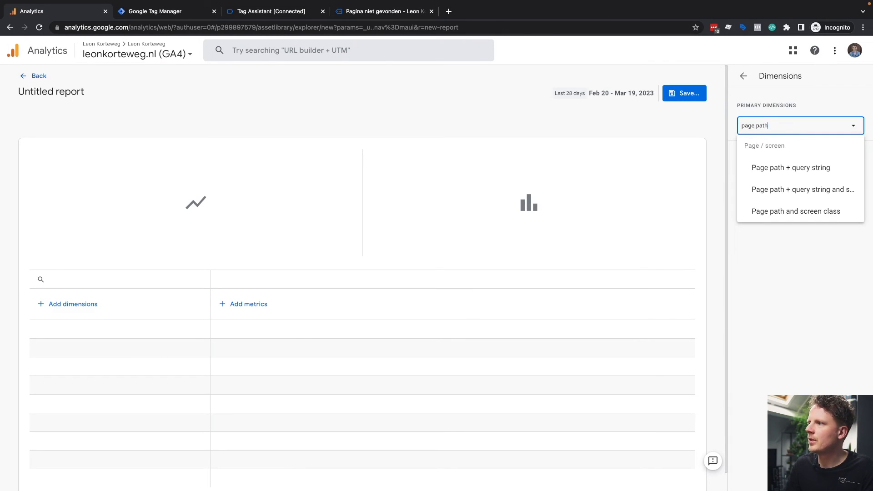
{"action": "left_click", "coordinate": [806, 168]}
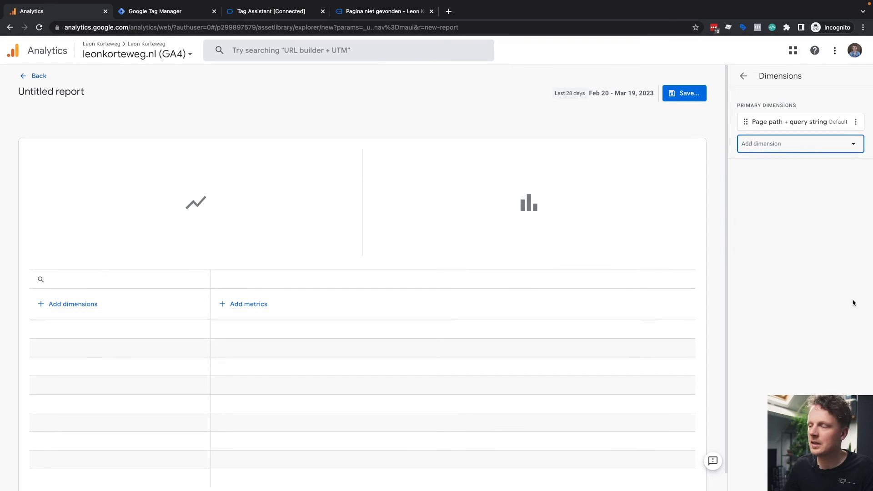
Apply the page path dimension and add the custom Error 404 metric to the untitled report.
{"action": "left_click", "coordinate": [845, 477]}
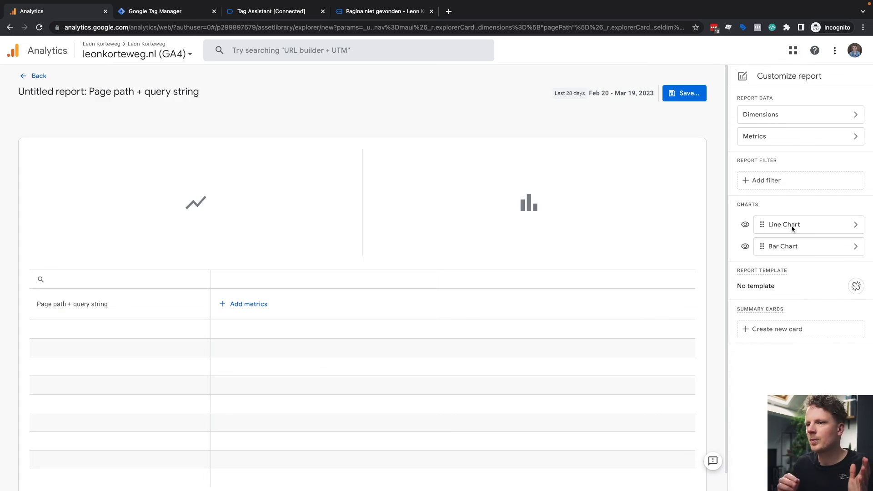
{"action": "left_click", "coordinate": [792, 141]}
{"action": "left_click", "coordinate": [790, 130]}
{"action": "type", "text": "err"}
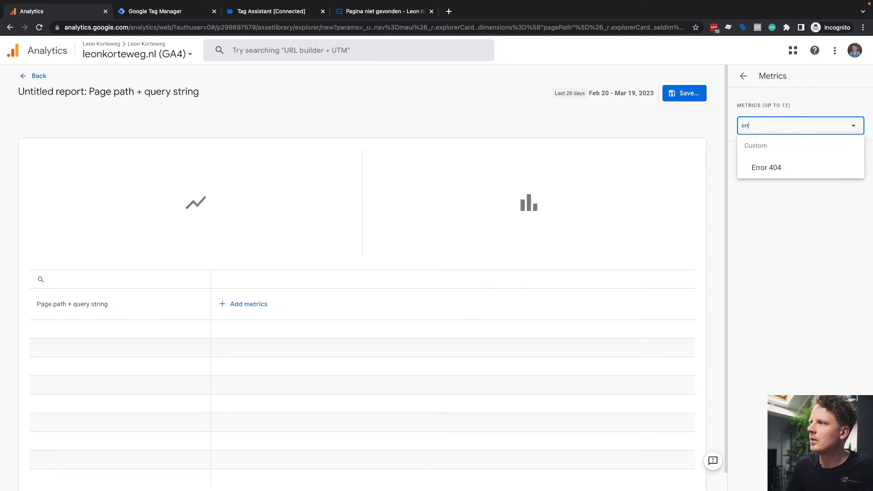
{"action": "left_click", "coordinate": [781, 176]}
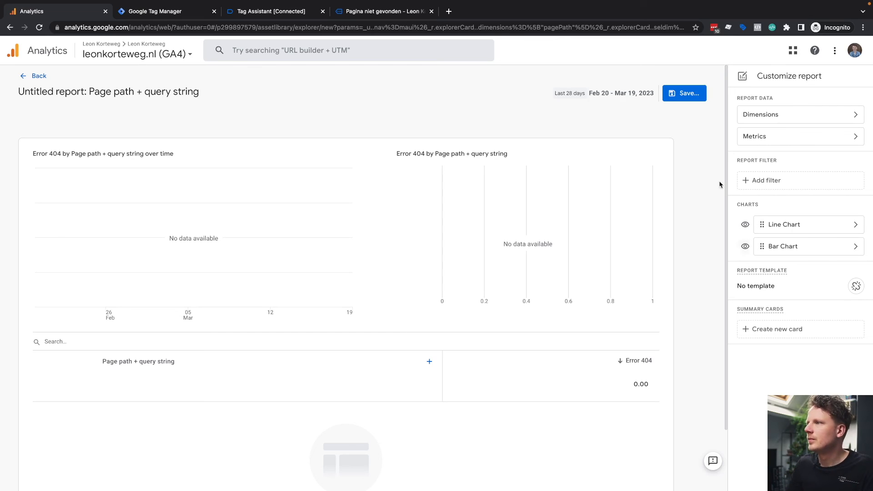
Save the report as "404 Errors" and return to the Library.
{"action": "left_click", "coordinate": [688, 96]}
{"action": "type", "text": "404 Errors"}
{"action": "left_click", "coordinate": [523, 349]}
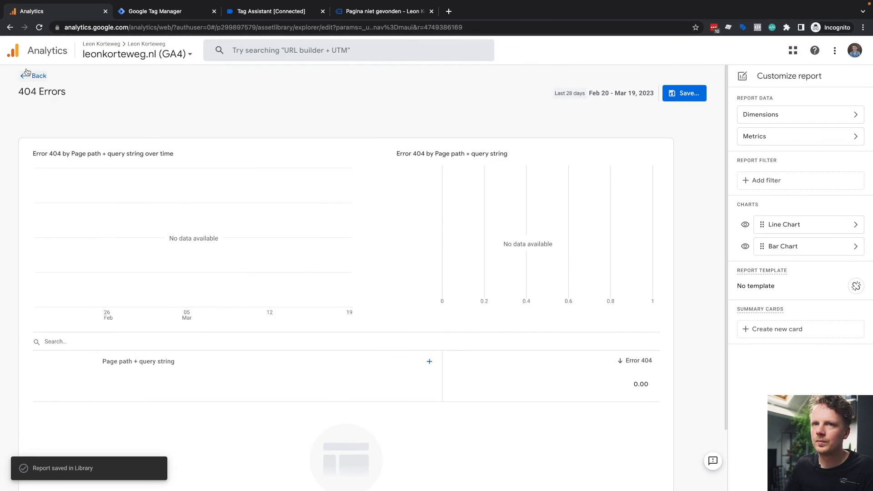
{"action": "left_click", "coordinate": [34, 77]}
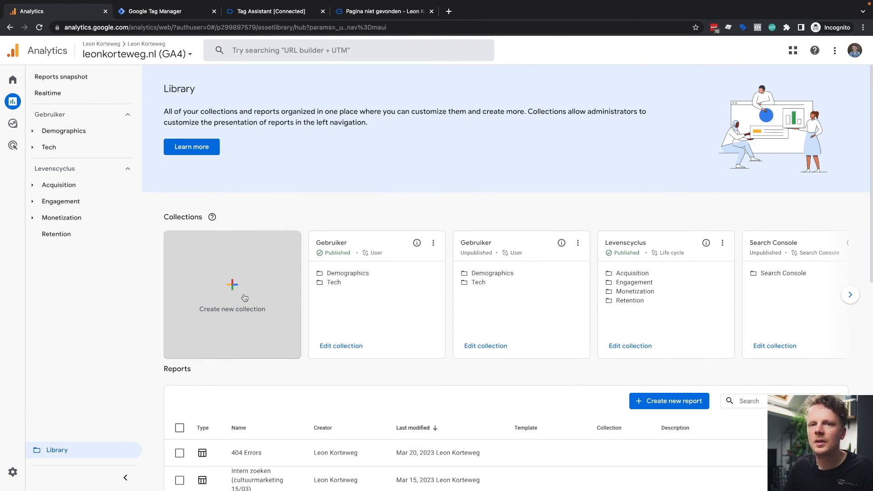
Create a new blank report collection and name it "Reporting Recipes".
{"action": "left_click", "coordinate": [254, 262]}
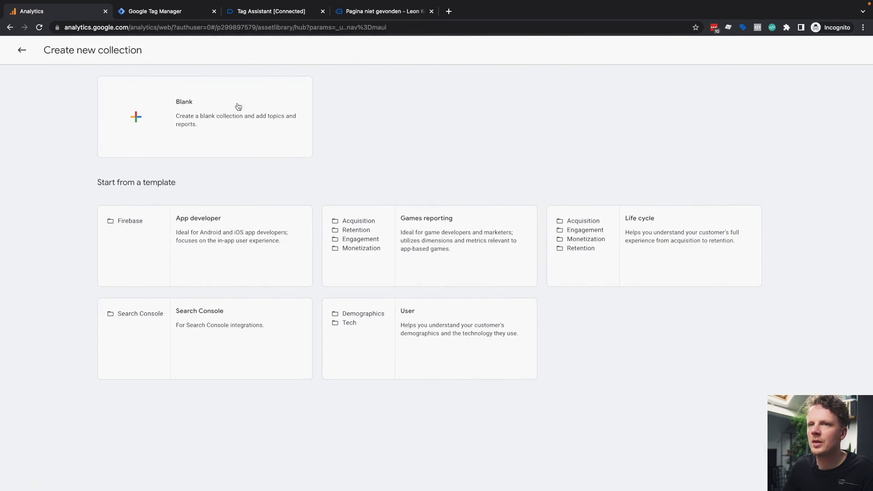
{"action": "key", "text": "Escape"}
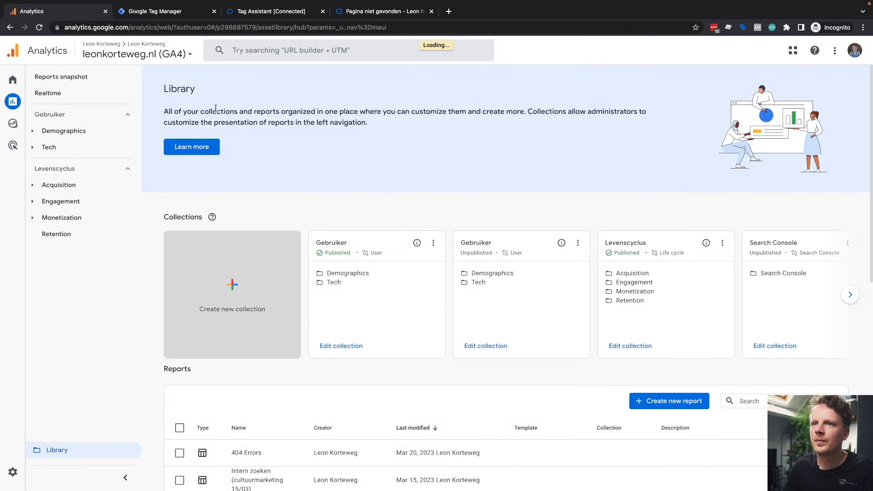
{"action": "left_click", "coordinate": [232, 282]}
{"action": "double_click", "coordinate": [160, 123]}
{"action": "triple_click", "coordinate": [160, 122]}
{"action": "type", "text": "Reporting Recipes"}
Add a topic named "404 Errors" to the Reporting Recipes collection.
{"action": "left_click", "coordinate": [122, 161]}
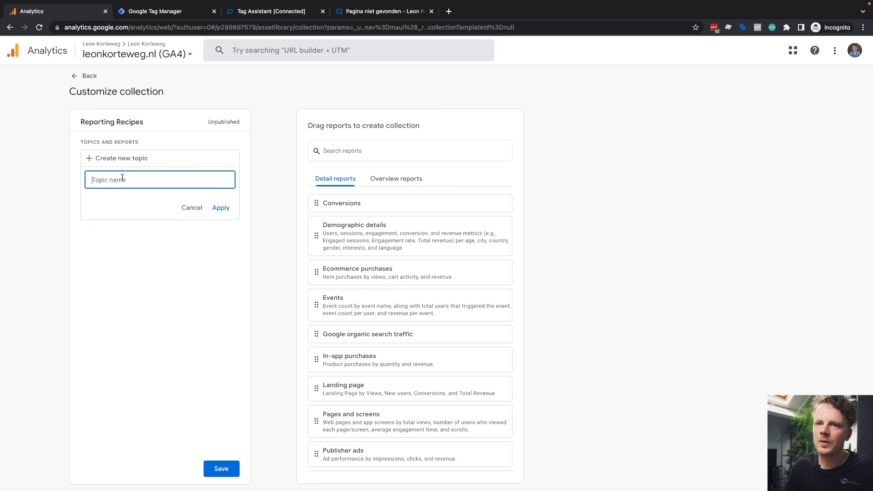
{"action": "type", "text": "404 Errors"}
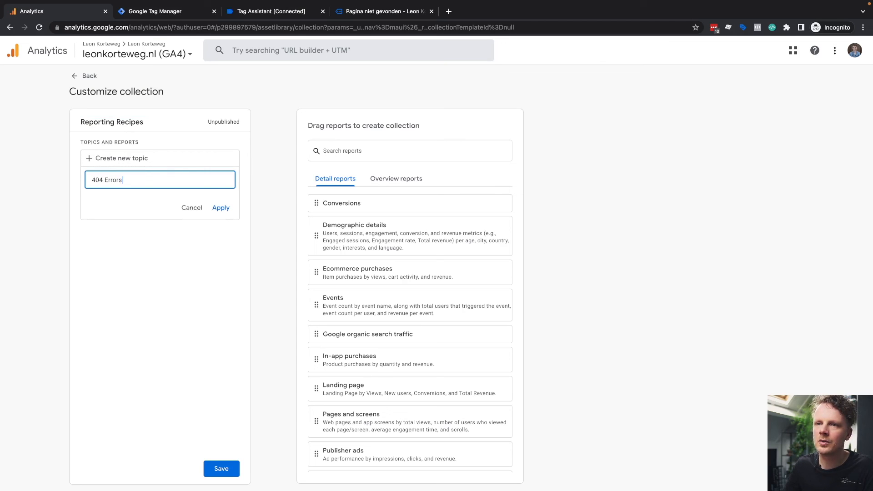
{"action": "left_click", "coordinate": [221, 209]}
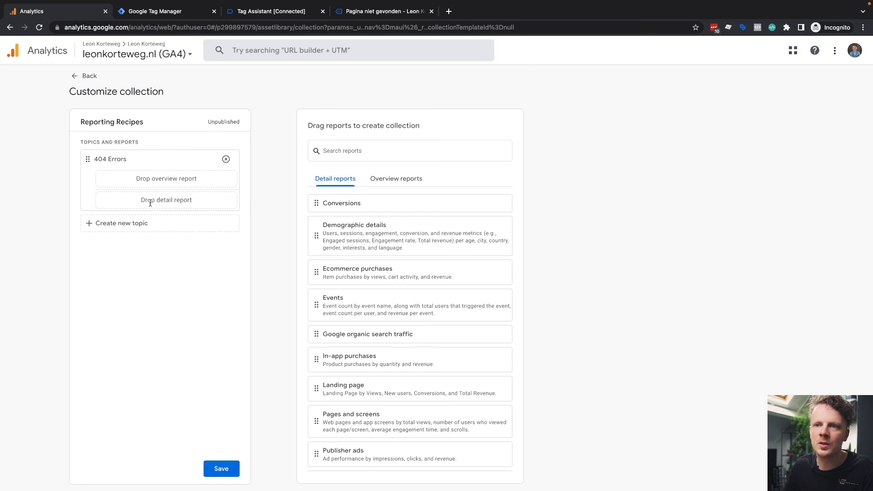
Find the 404 Errors detail report, place it under the 404 Errors topic, and save the collection before returning to the Library.
{"action": "left_click", "coordinate": [362, 151]}
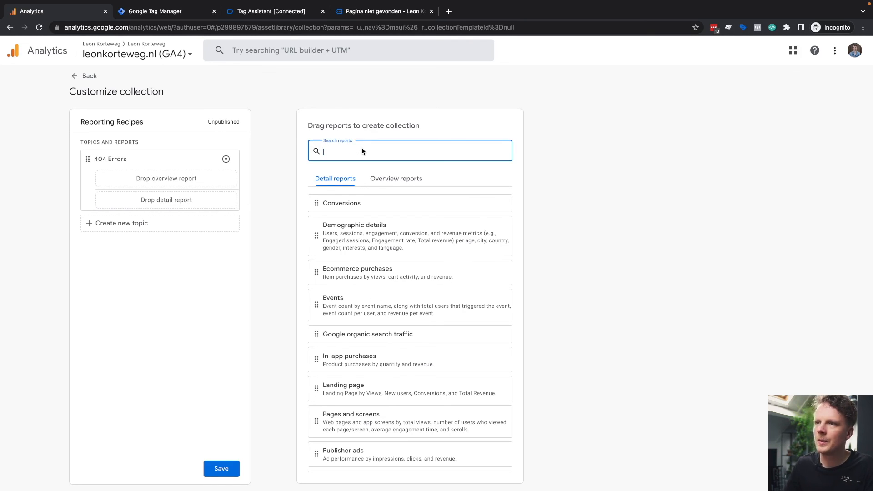
{"action": "type", "text": "404"}
{"action": "left_click_drag", "start_coordinate": [317, 202], "coordinate": [183, 204]}
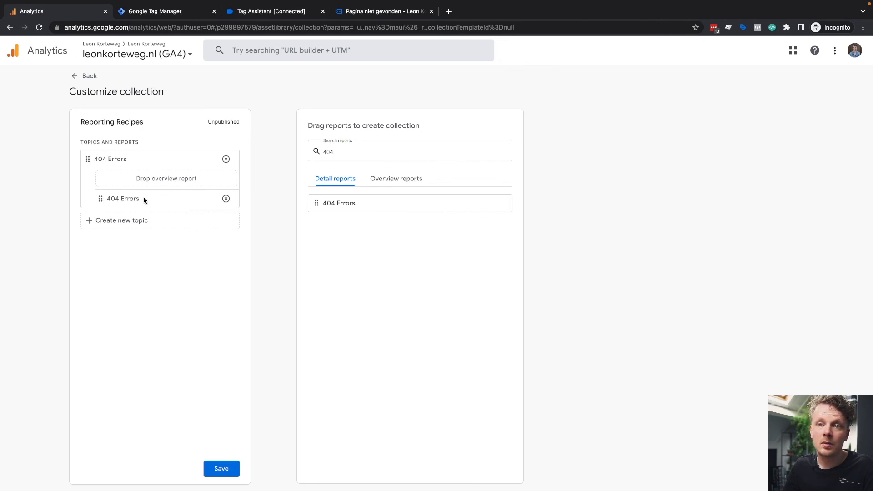
{"action": "left_click", "coordinate": [227, 467]}
{"action": "left_click", "coordinate": [87, 76]}
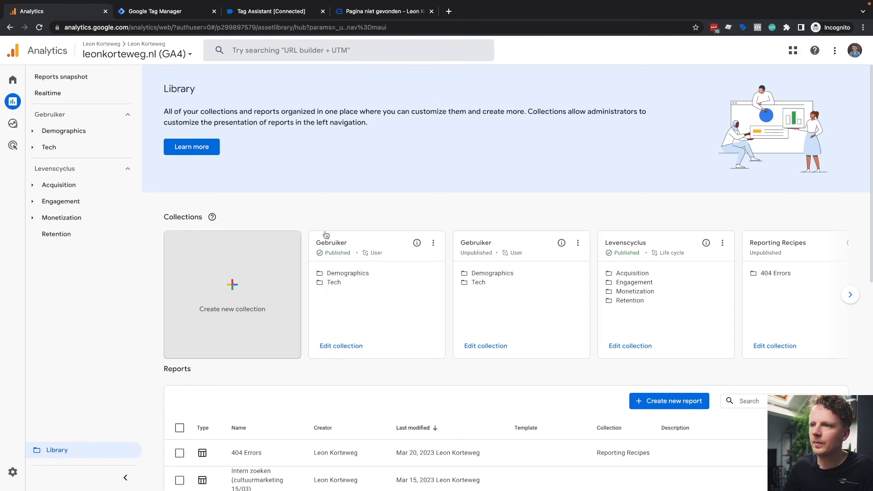
Publish the Reporting Recipes collection from the Library.
{"action": "left_click", "coordinate": [850, 295]}
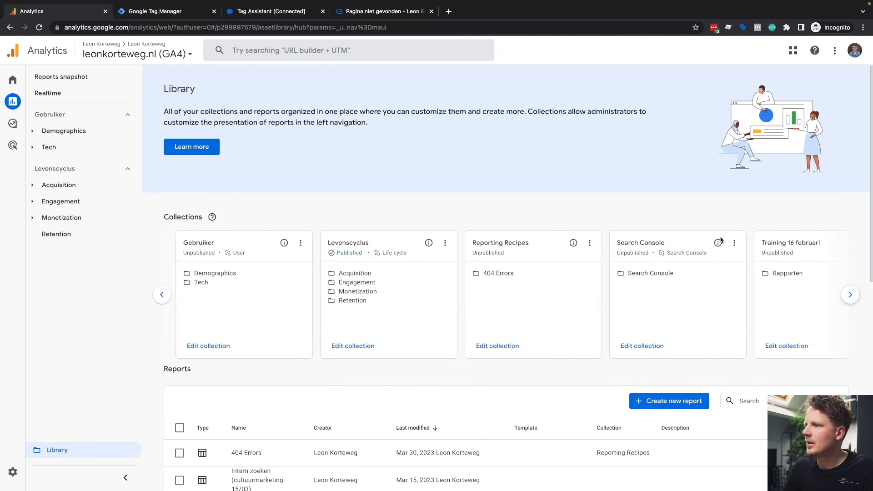
{"action": "left_click", "coordinate": [547, 243]}
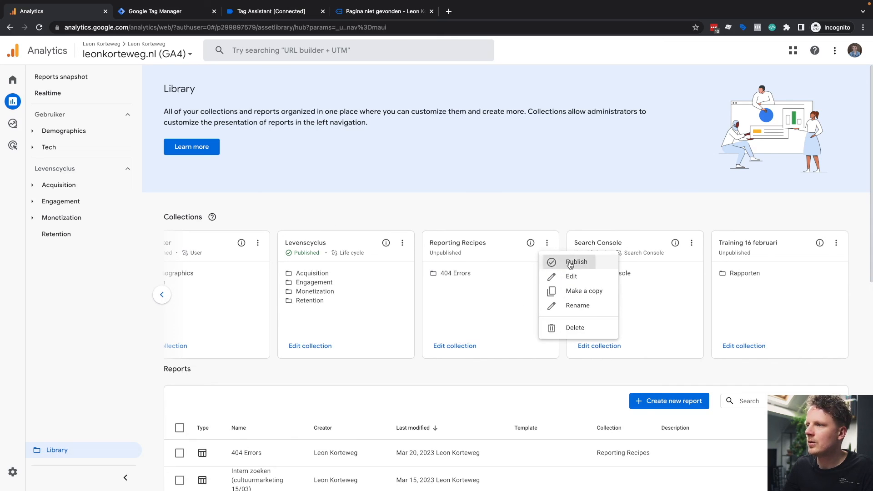
{"action": "left_click", "coordinate": [570, 263]}
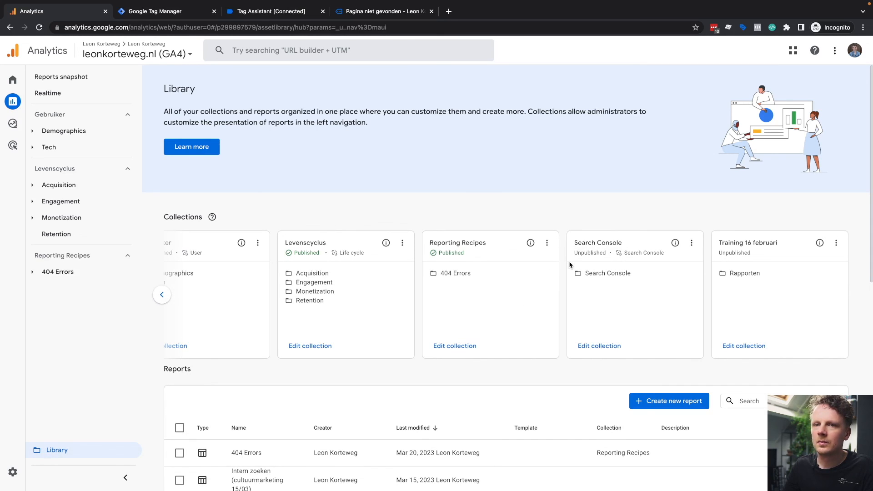
Expand the 404 Errors topic of the published Reporting Recipes collection and open its 404 Errors report.
{"action": "left_click", "coordinate": [74, 273]}
{"action": "left_click", "coordinate": [62, 287]}
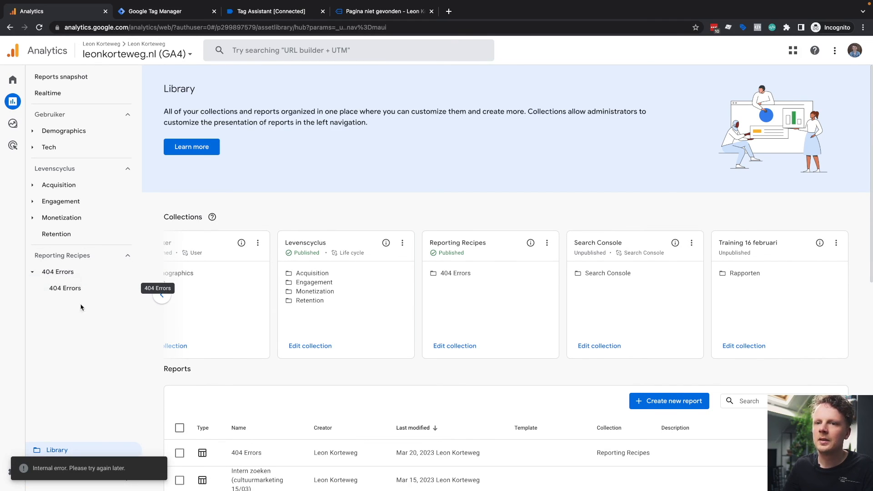
{"action": "left_click", "coordinate": [83, 289]}
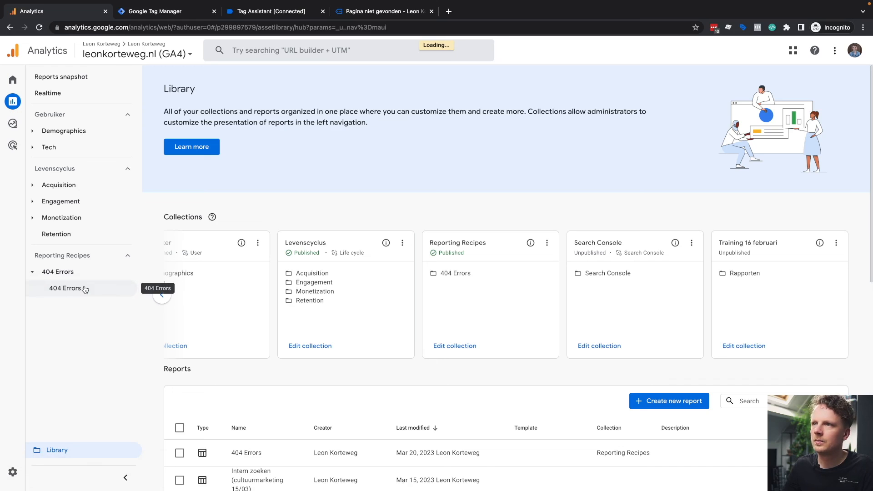